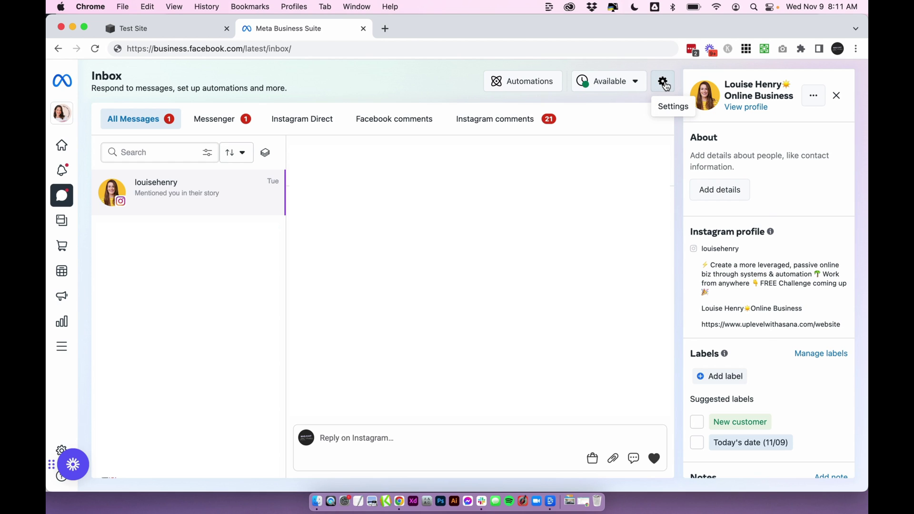
Go from the inbox settings to Chat Plugin, showing the website domains and the Big Cat Creative greeting preview.
{"action": "left_click", "coordinate": [664, 85]}
{"action": "left_click", "coordinate": [700, 227]}
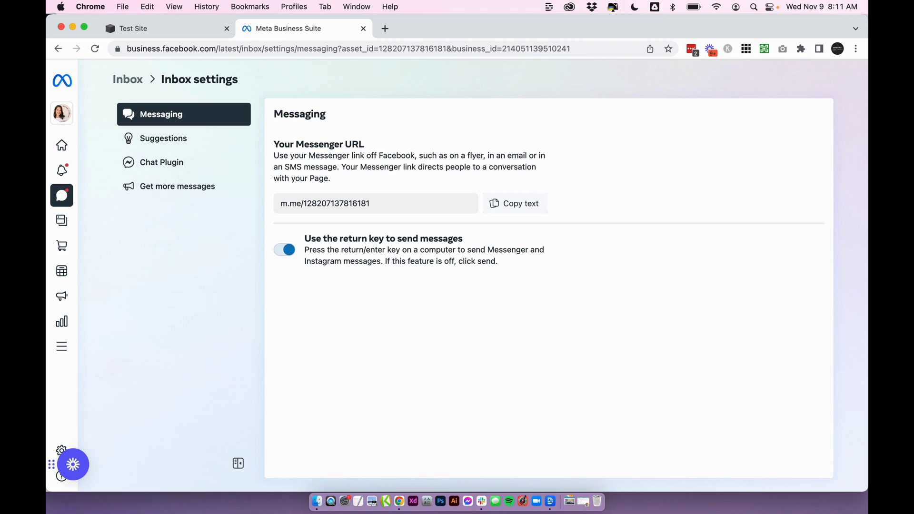
{"action": "left_click", "coordinate": [199, 163]}
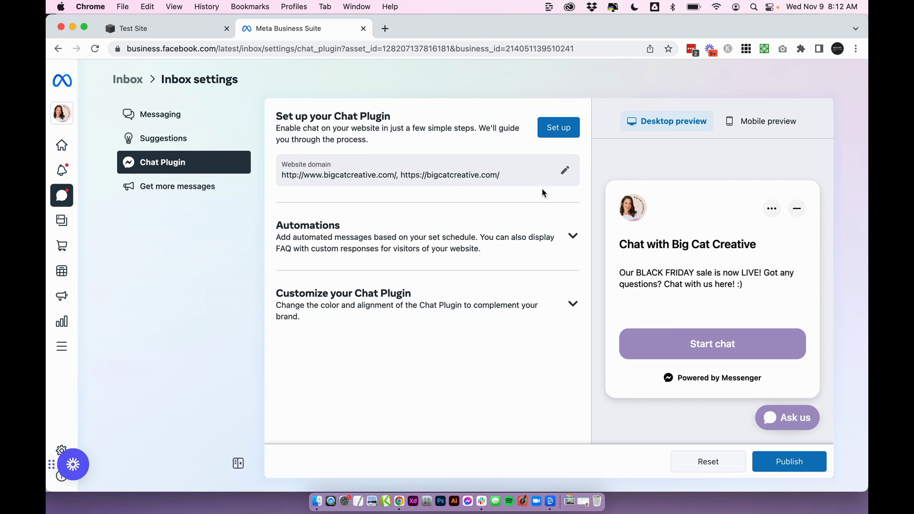
Open the Edit website domain dialog and inspect the second bigcatcreative.com address.
{"action": "left_click", "coordinate": [564, 170]}
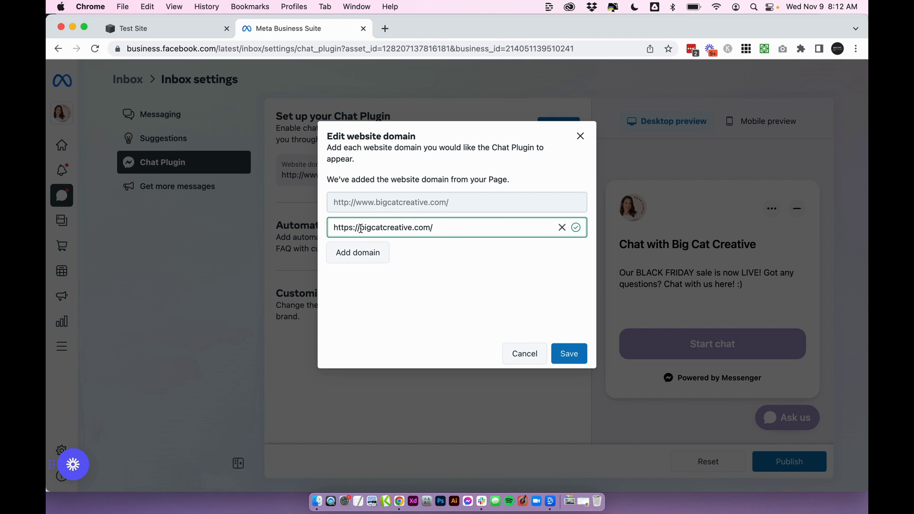
{"action": "left_click_drag", "start_coordinate": [361, 227], "coordinate": [459, 225]}
{"action": "left_click", "coordinate": [466, 260]}
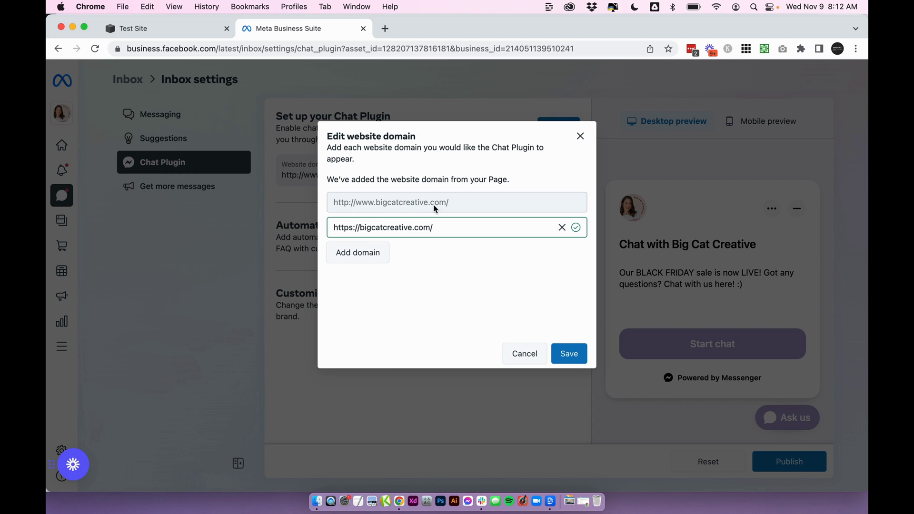
{"action": "left_click", "coordinate": [352, 227]}
{"action": "left_click", "coordinate": [180, 29]}
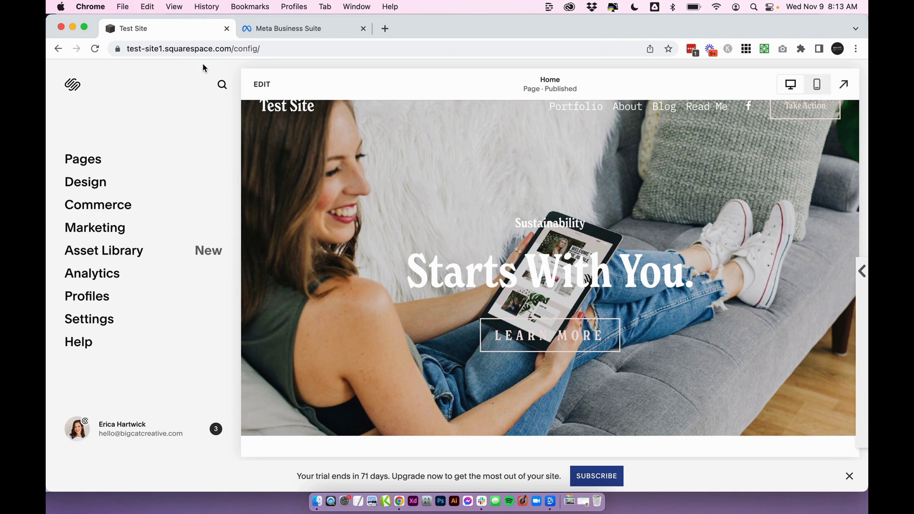
{"action": "left_click", "coordinate": [147, 49]}
{"action": "left_click", "coordinate": [147, 49]}
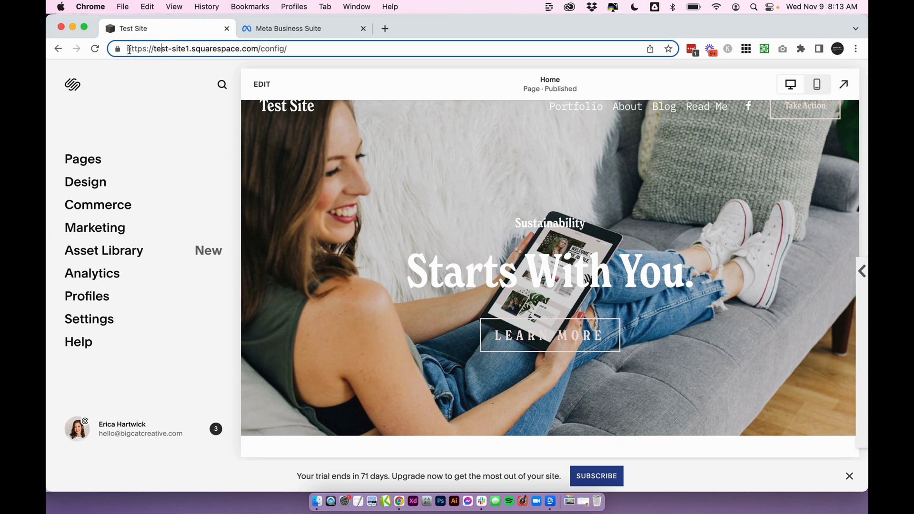
{"action": "left_click_drag", "start_coordinate": [153, 49], "coordinate": [194, 49]}
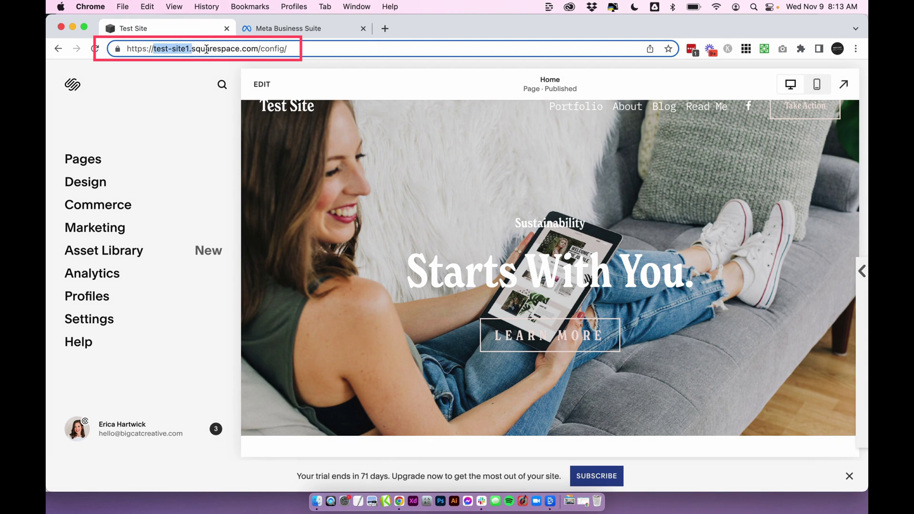
{"action": "double_click", "coordinate": [218, 49]}
{"action": "double_click", "coordinate": [246, 50]}
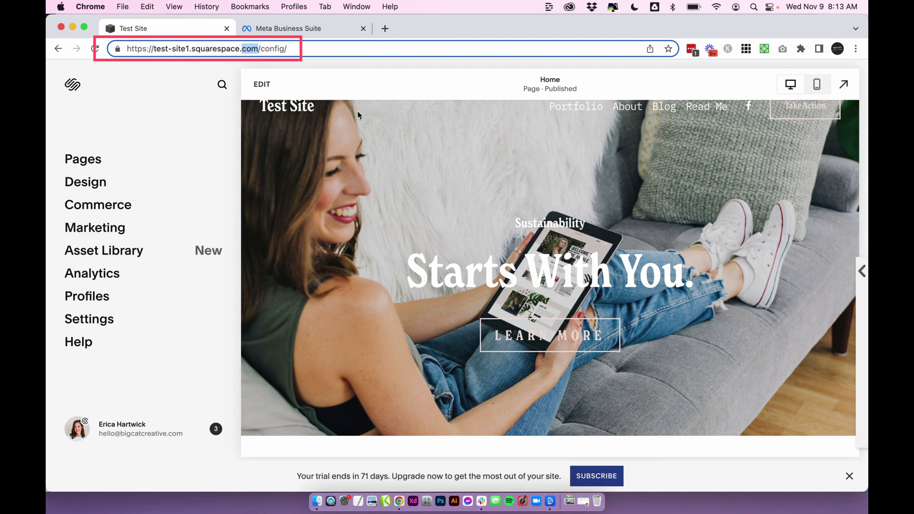
{"action": "key", "text": "super+Right"}
{"action": "left_click_drag", "start_coordinate": [257, 50], "coordinate": [145, 56]}
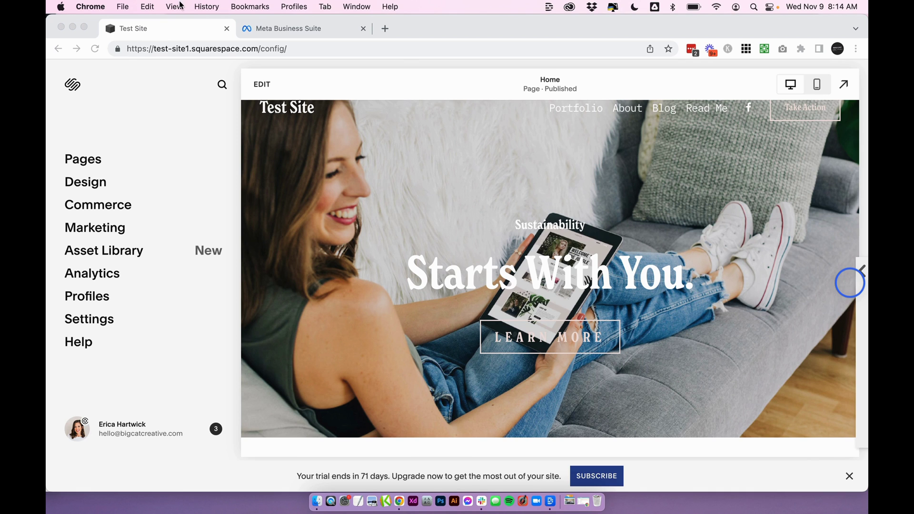
{"action": "left_click", "coordinate": [282, 28]}
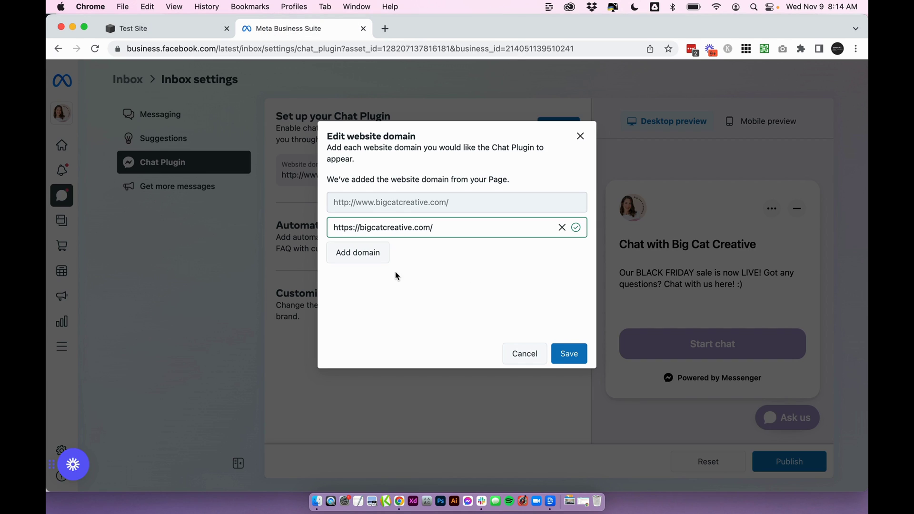
Add a third domain entry holding a copy of the second bigcatcreative.com address.
{"action": "left_click", "coordinate": [358, 252]}
{"action": "left_click", "coordinate": [382, 228]}
{"action": "triple_click", "coordinate": [382, 228]}
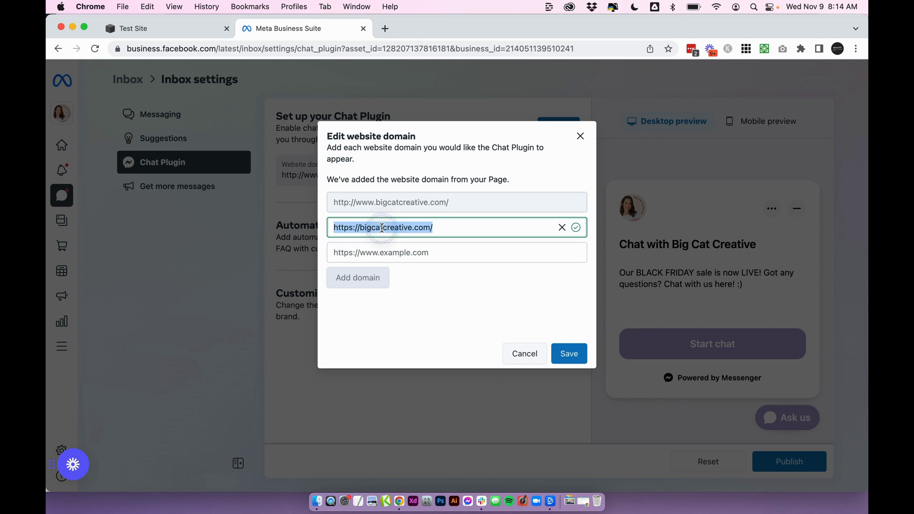
{"action": "key", "text": "super+c"}
{"action": "left_click", "coordinate": [388, 258]}
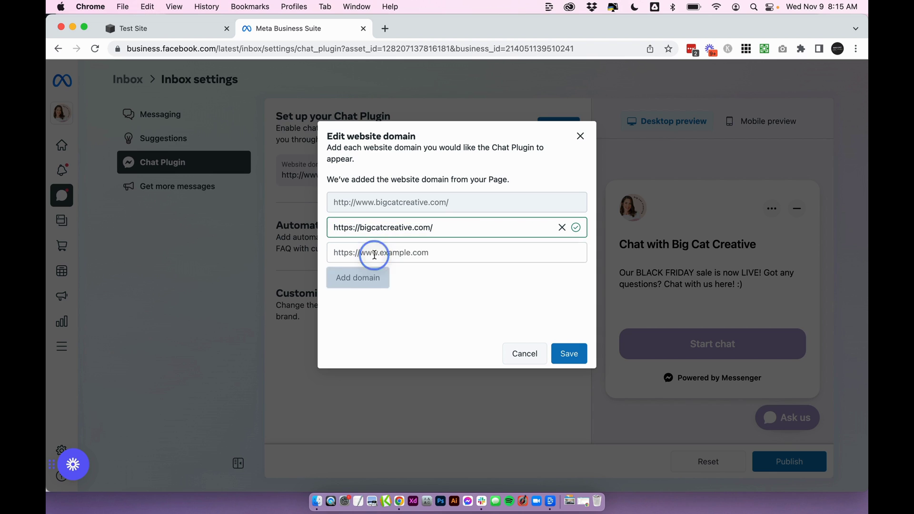
{"action": "left_click", "coordinate": [384, 252]}
{"action": "key", "text": "super+v"}
{"action": "left_click", "coordinate": [413, 253]}
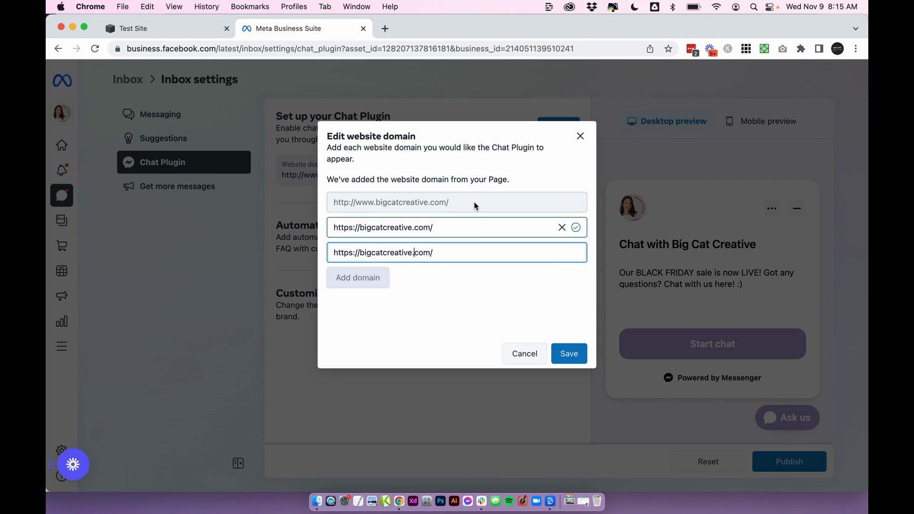
{"action": "type", "text": ".squarespace"}
{"action": "double_click", "coordinate": [383, 253]}
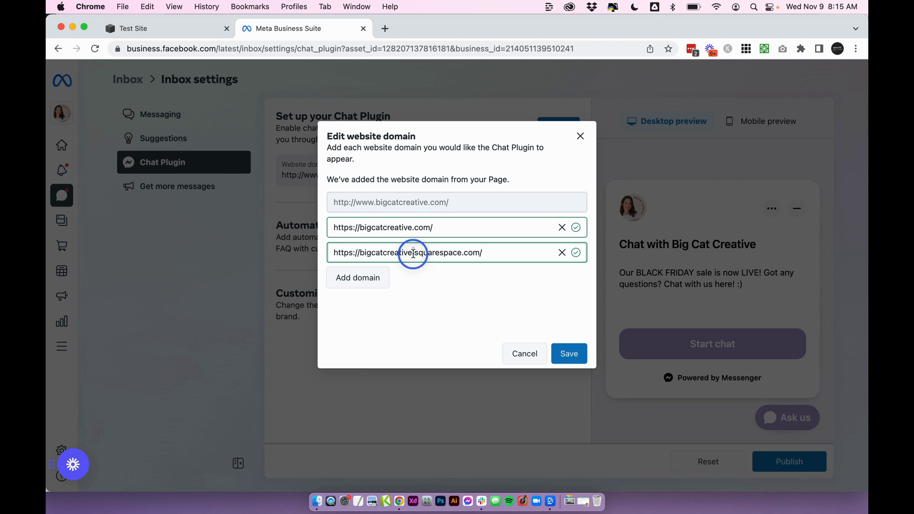
{"action": "left_click_drag", "start_coordinate": [414, 253], "coordinate": [521, 251]}
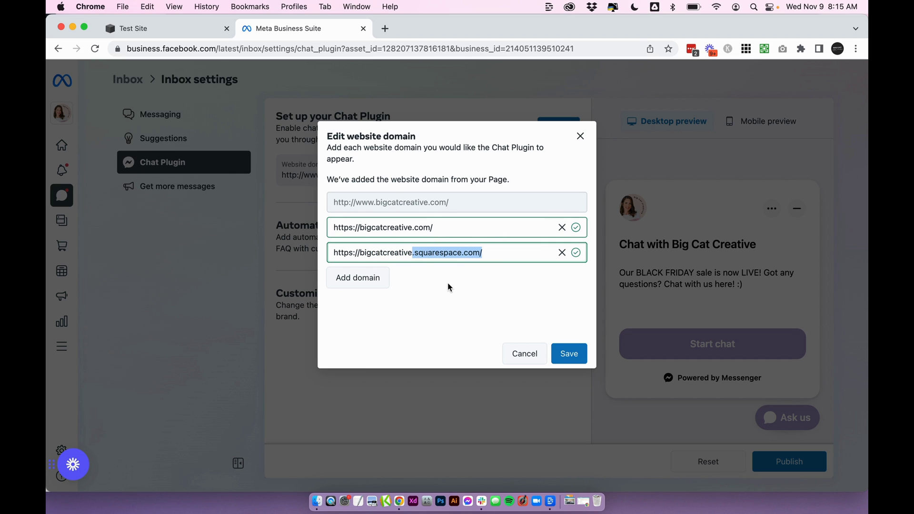
Look up the built-in test-site1.squarespace.com domain in Squarespace's Domains settings.
{"action": "left_click", "coordinate": [138, 28]}
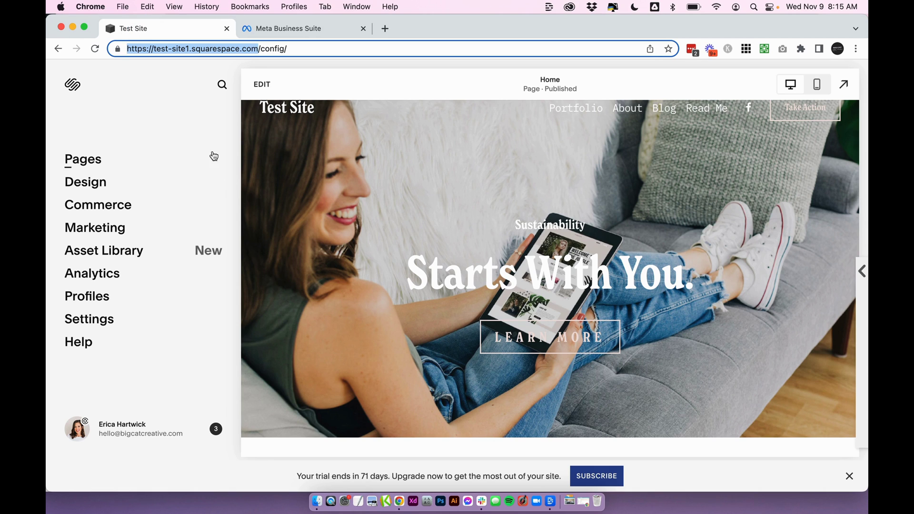
{"action": "left_click", "coordinate": [246, 49]}
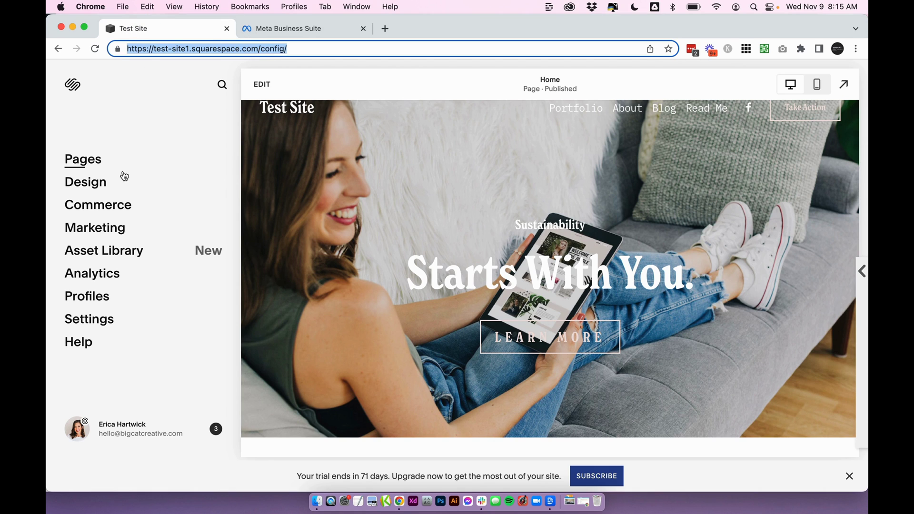
{"action": "left_click", "coordinate": [110, 324]}
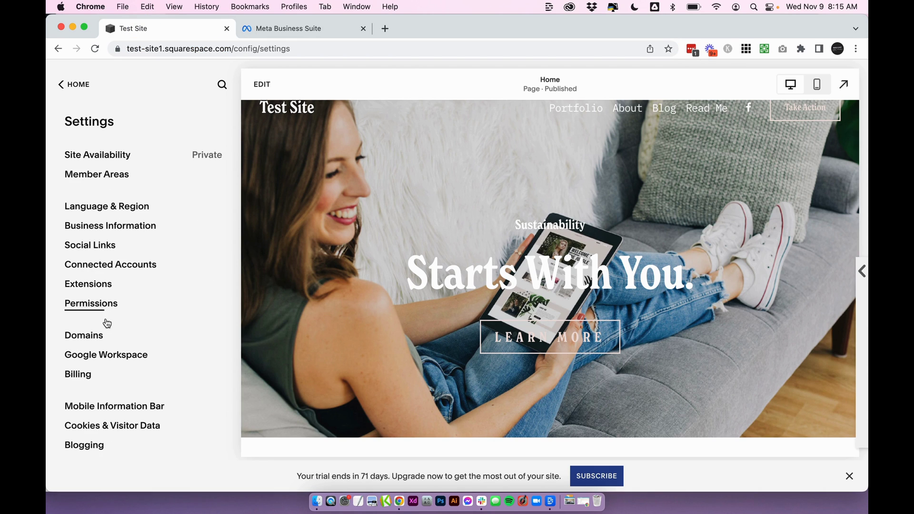
{"action": "left_click", "coordinate": [104, 335]}
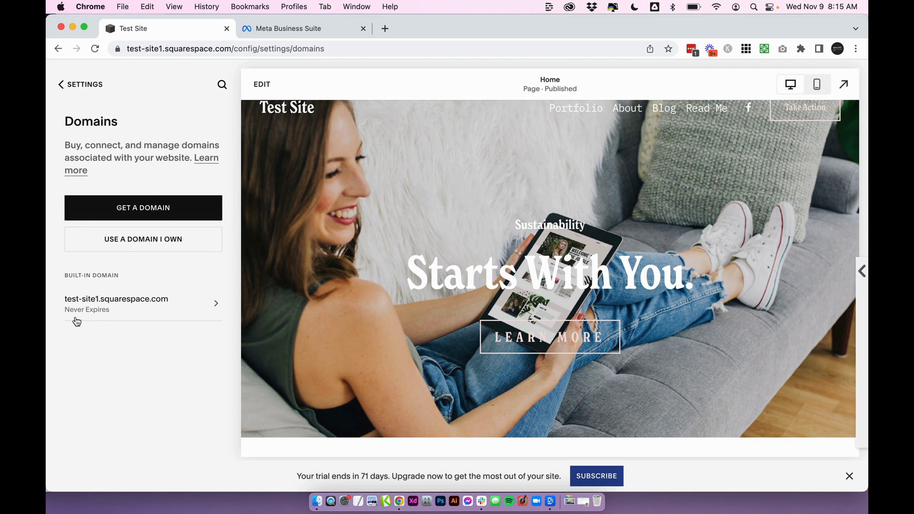
{"action": "left_click", "coordinate": [86, 307]}
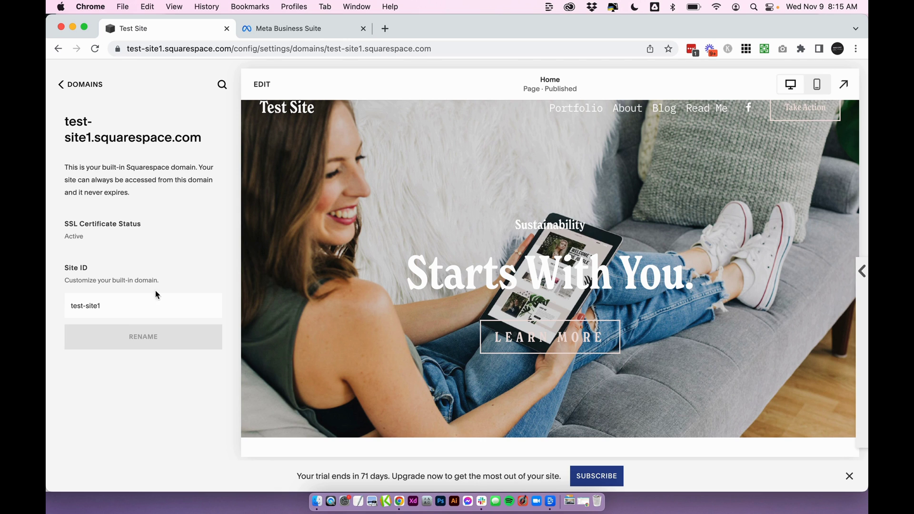
{"action": "left_click", "coordinate": [92, 94]}
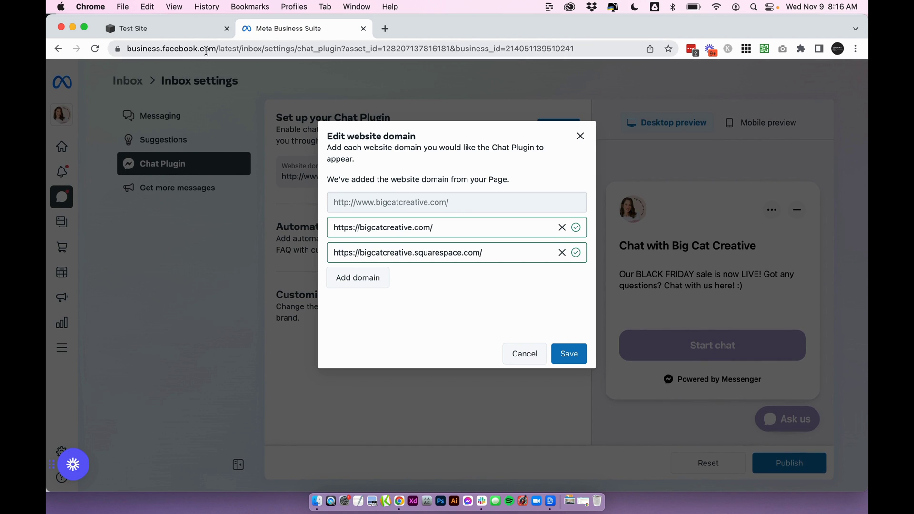
{"action": "left_click", "coordinate": [194, 38]}
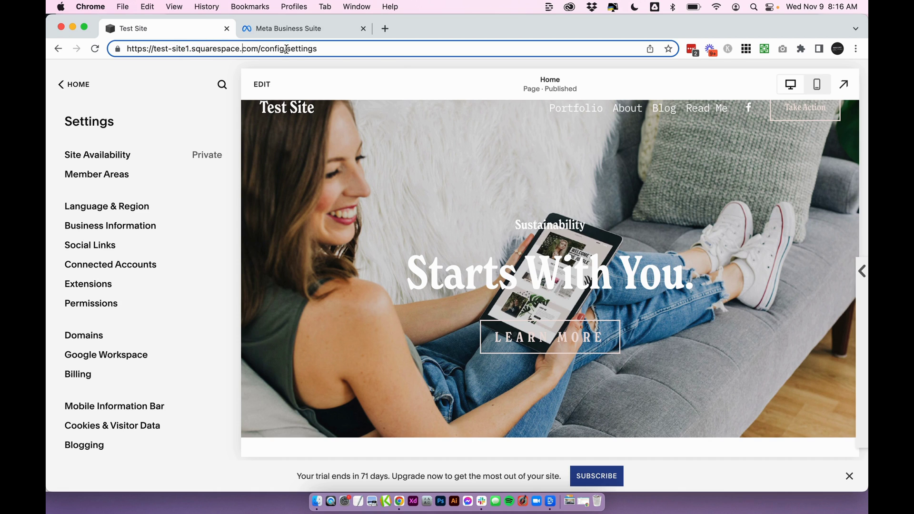
{"action": "left_click_drag", "start_coordinate": [257, 49], "coordinate": [69, 34]}
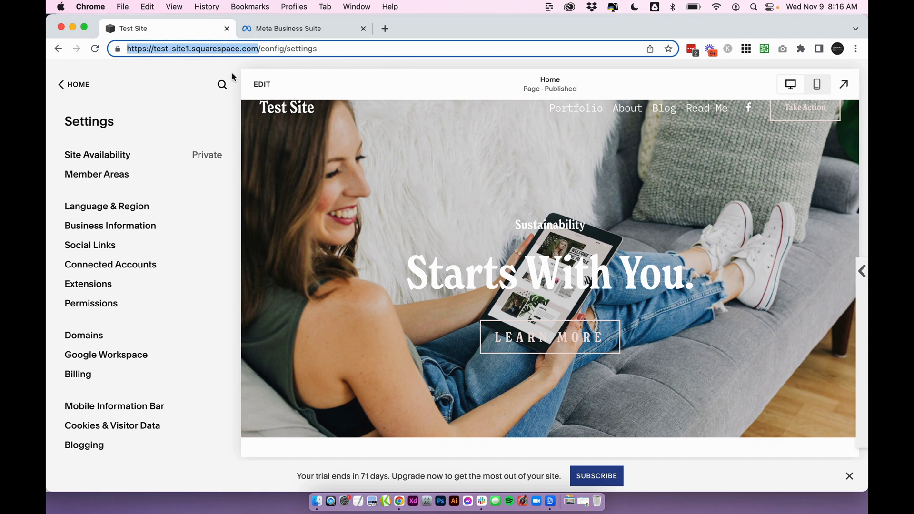
{"action": "left_click", "coordinate": [315, 40]}
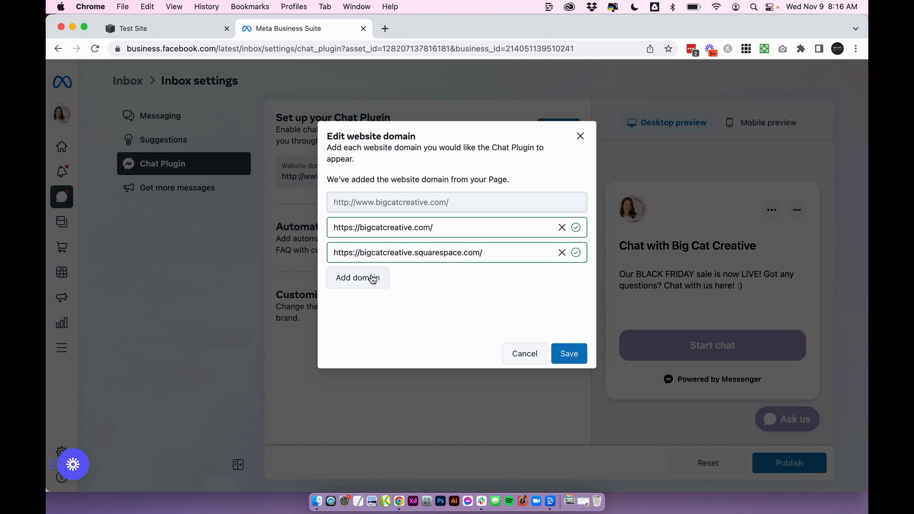
{"action": "triple_click", "coordinate": [418, 254]}
{"action": "key", "text": "cmd+v"}
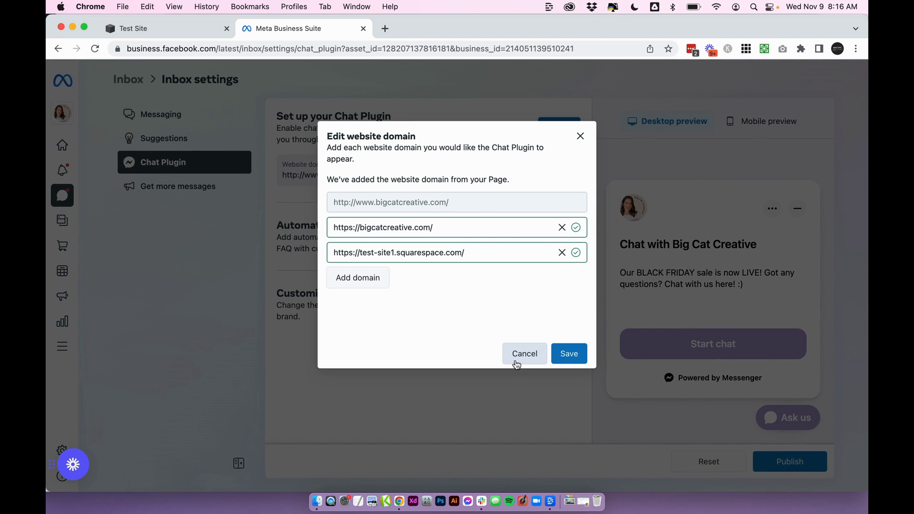
Save the three website domains, then toggle away hours syncing on and back off.
{"action": "left_click", "coordinate": [569, 361]}
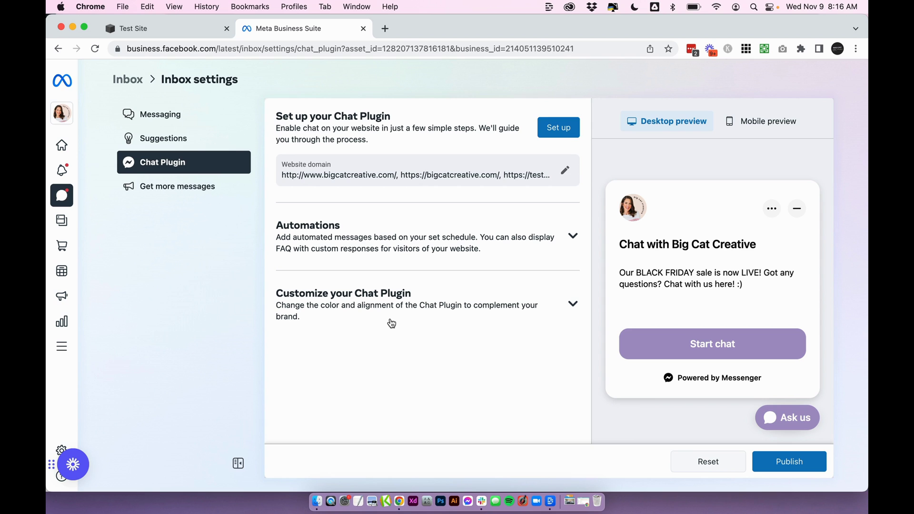
{"action": "left_click", "coordinate": [336, 243]}
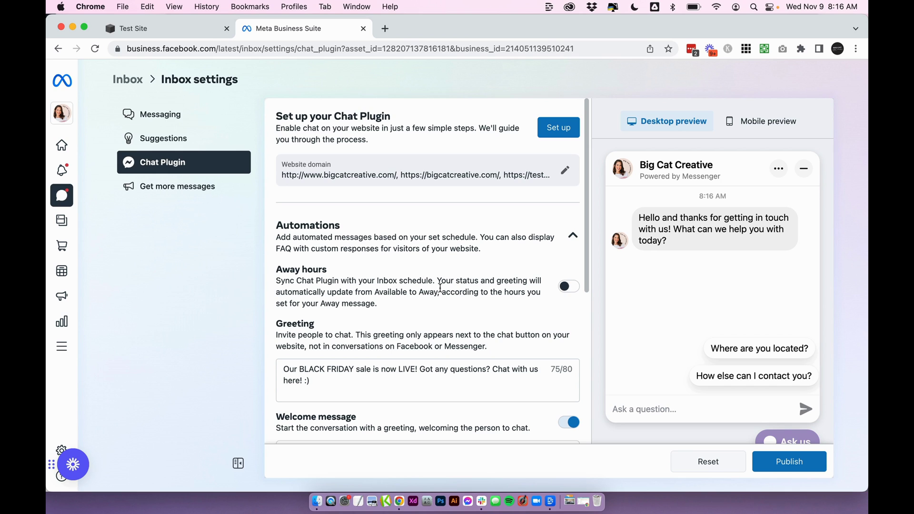
{"action": "left_click", "coordinate": [566, 287]}
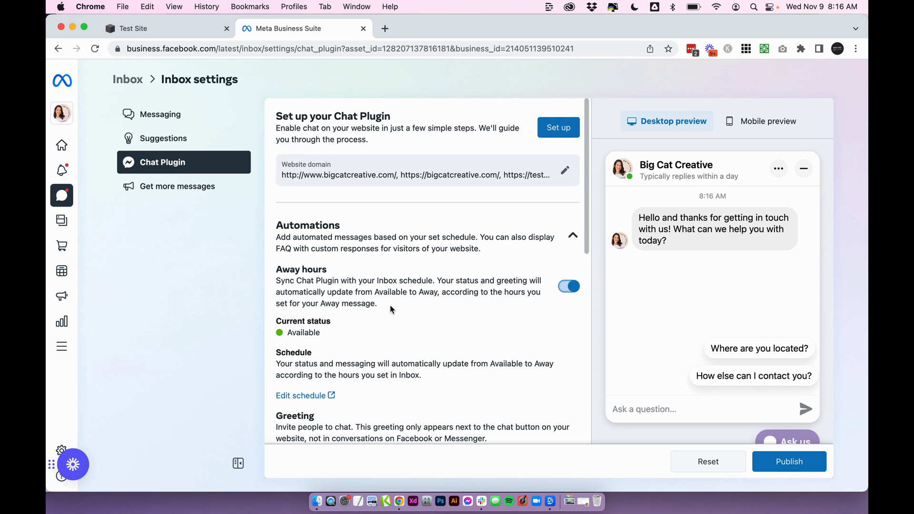
{"action": "left_click", "coordinate": [569, 286]}
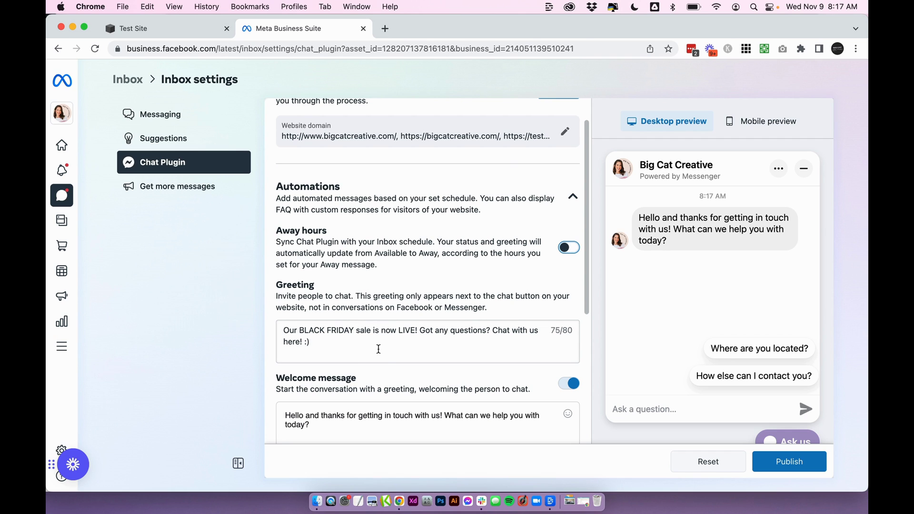
Select the Black Friday greeting text and preview how it appears.
{"action": "left_click", "coordinate": [379, 350]}
{"action": "left_click_drag", "start_coordinate": [378, 350], "coordinate": [336, 340]}
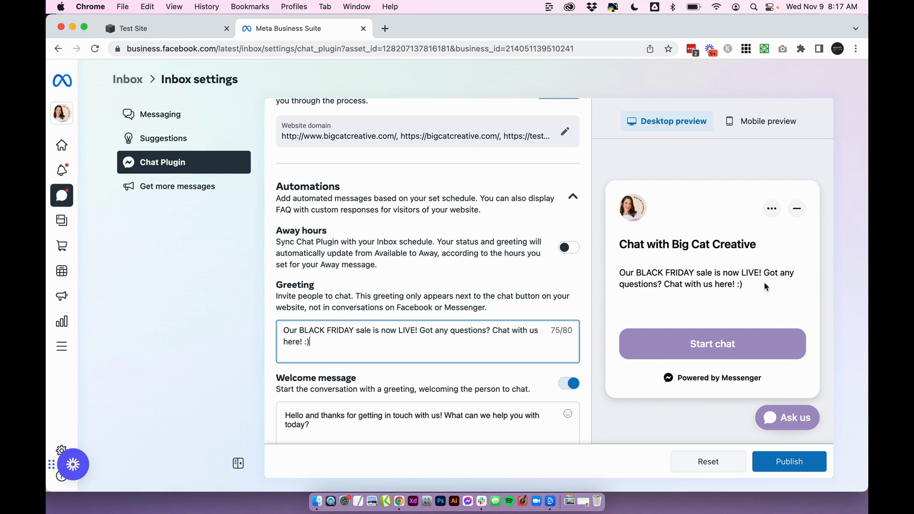
{"action": "scroll", "coordinate": [499, 371], "scroll_direction": "down", "scroll_amount": 3}
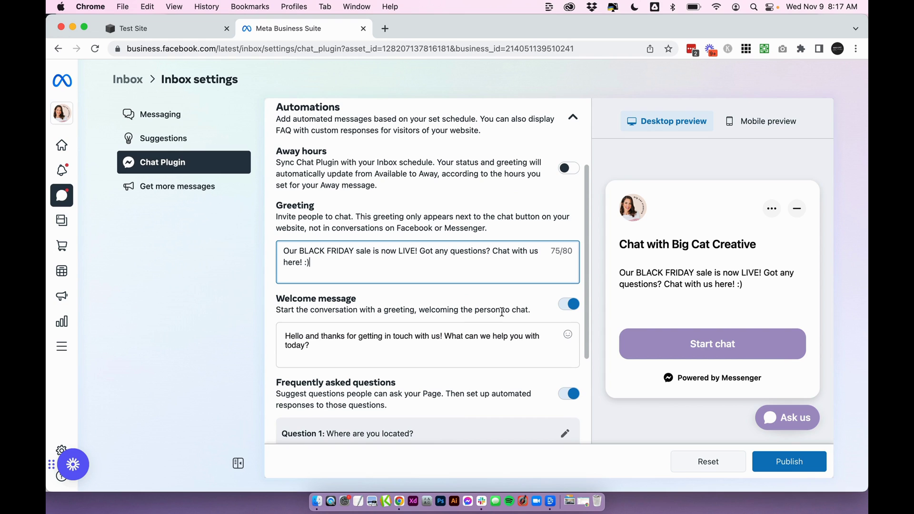
Preview the start-chat, greeting and welcome message conversations.
{"action": "left_click", "coordinate": [701, 344]}
{"action": "left_click", "coordinate": [342, 276]}
{"action": "left_click", "coordinate": [353, 358]}
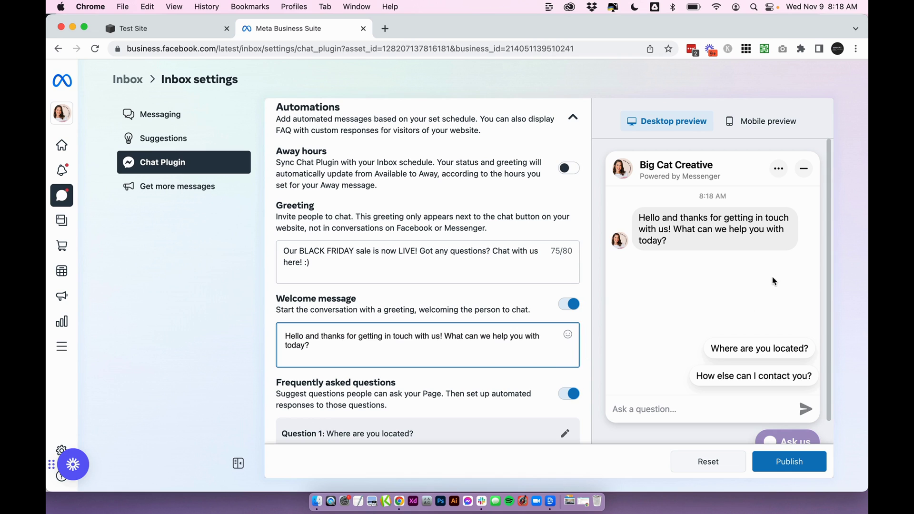
{"action": "left_click", "coordinate": [402, 266]}
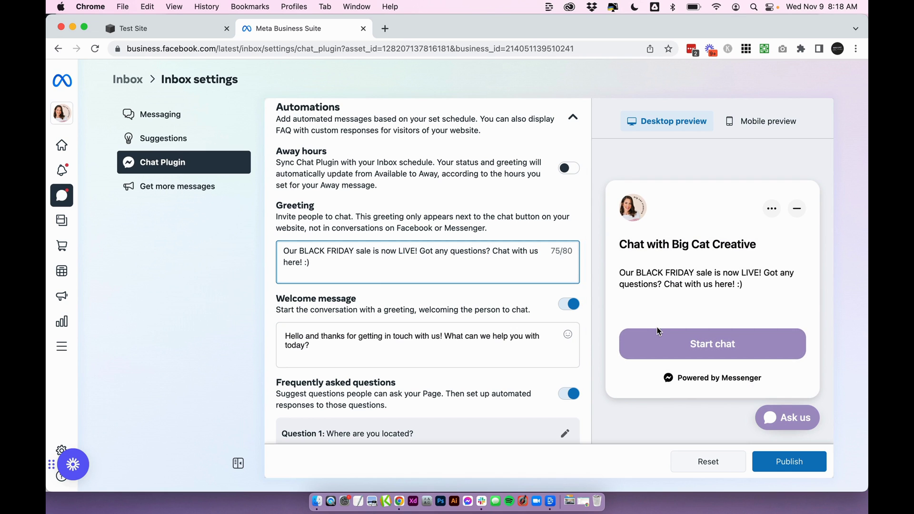
{"action": "scroll", "coordinate": [441, 322], "scroll_direction": "down", "scroll_amount": 5}
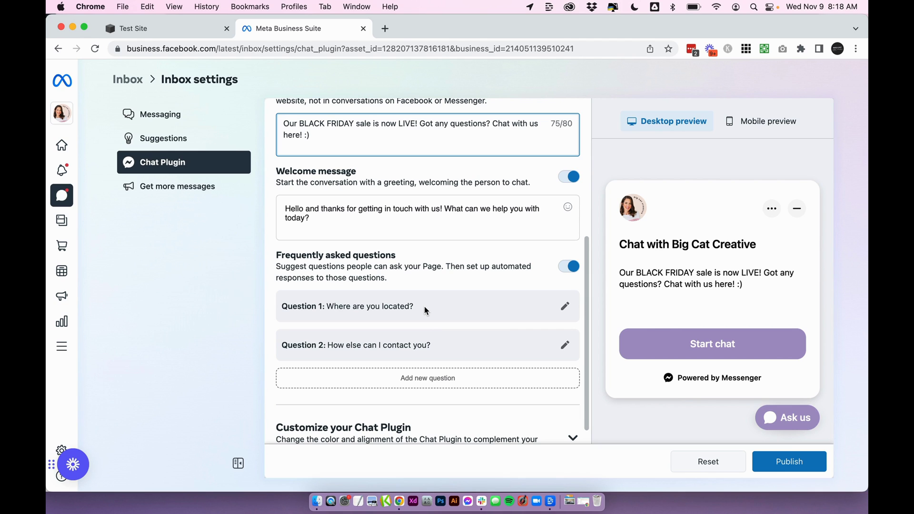
Review FAQ Question 1, then switch off Frequently asked questions.
{"action": "left_click", "coordinate": [424, 307]}
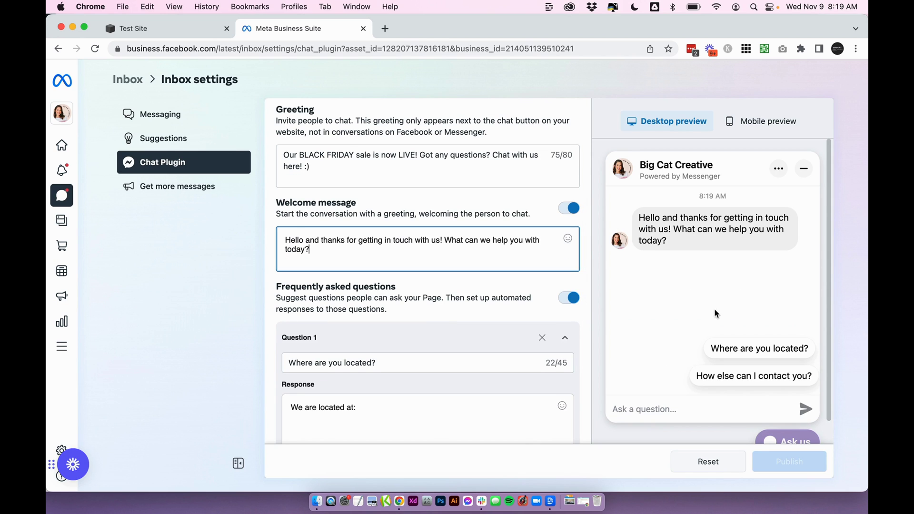
{"action": "left_click", "coordinate": [748, 355]}
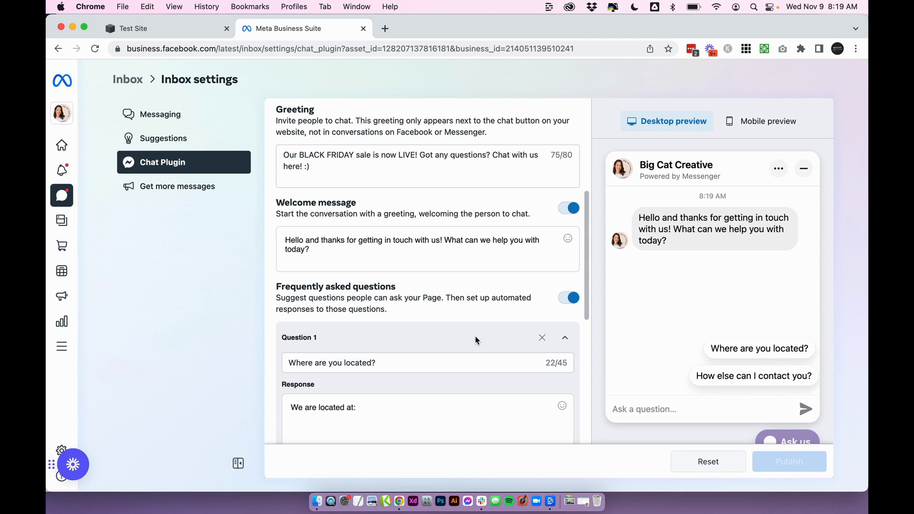
{"action": "scroll", "coordinate": [475, 336], "scroll_direction": "down", "scroll_amount": 3}
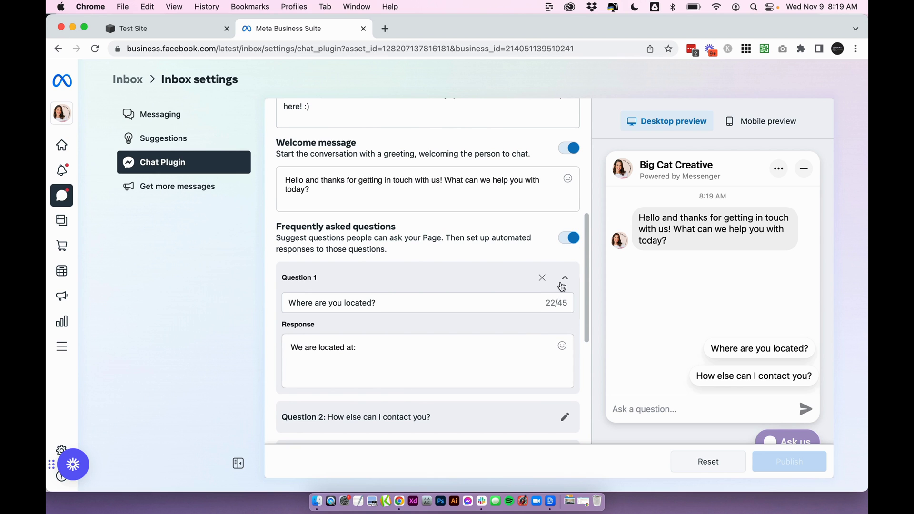
{"action": "left_click", "coordinate": [569, 238]}
{"action": "scroll", "coordinate": [492, 391], "scroll_direction": "up", "scroll_amount": 5}
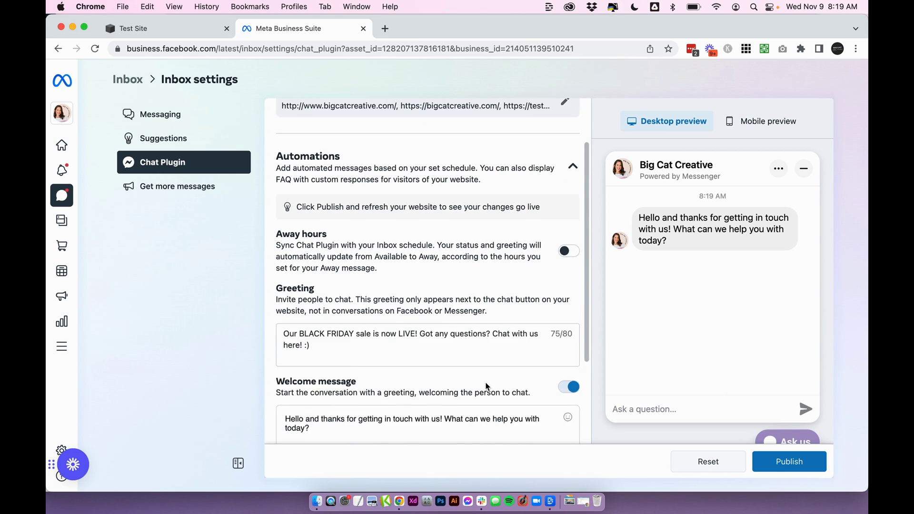
Collapse Automations, expand Customize your Chat Plugin and review the Guest chat description.
{"action": "left_click", "coordinate": [565, 220]}
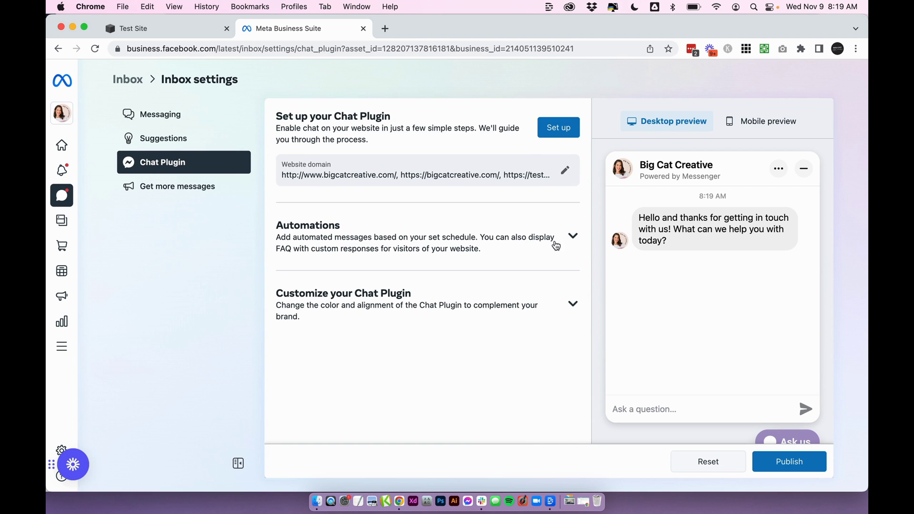
{"action": "left_click", "coordinate": [362, 295]}
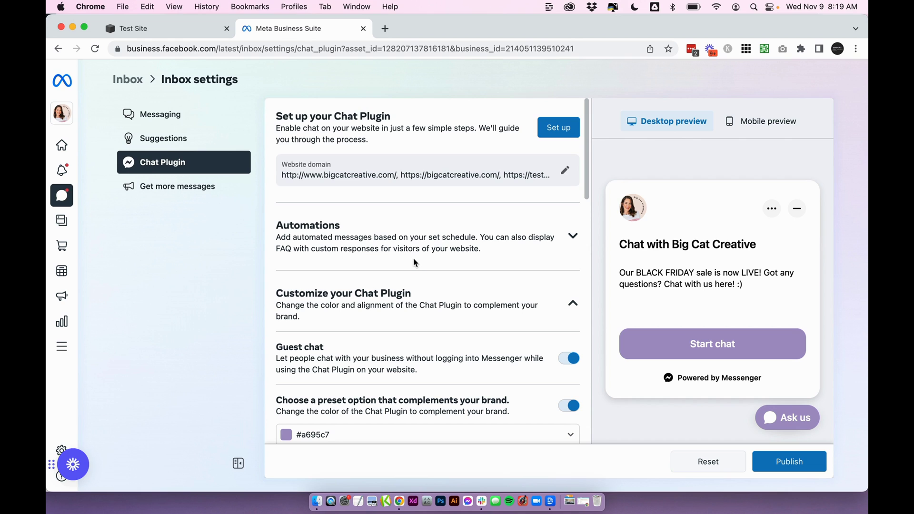
{"action": "scroll", "coordinate": [419, 261], "scroll_direction": "down", "scroll_amount": 5}
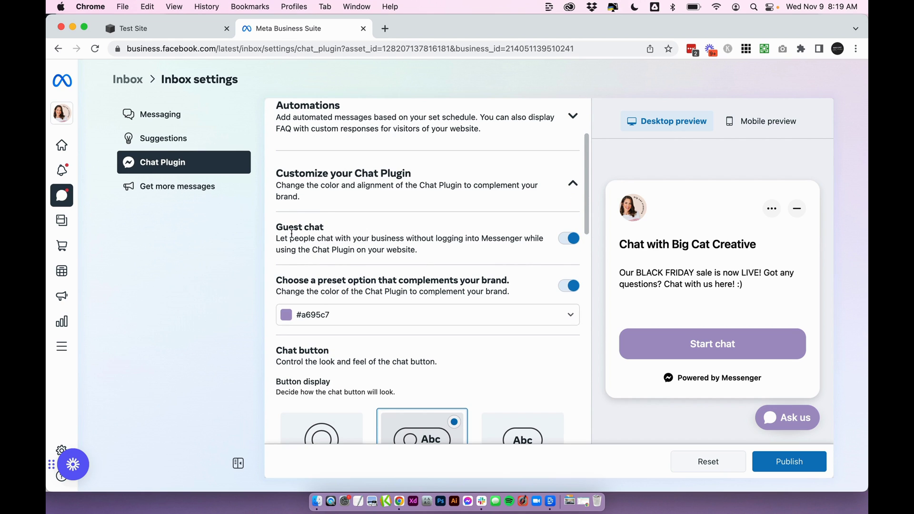
{"action": "left_click_drag", "start_coordinate": [276, 238], "coordinate": [511, 255]}
{"action": "left_click", "coordinate": [469, 260]}
Set the chat plugin colour to the pink #d696bb preset.
{"action": "scroll", "coordinate": [573, 237], "scroll_direction": "down", "scroll_amount": 2}
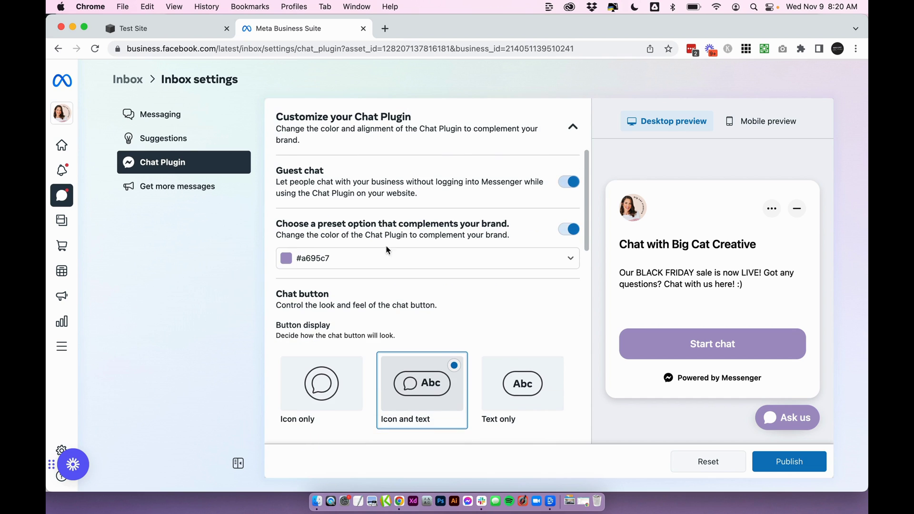
{"action": "left_click", "coordinate": [286, 260]}
{"action": "left_click", "coordinate": [361, 283]}
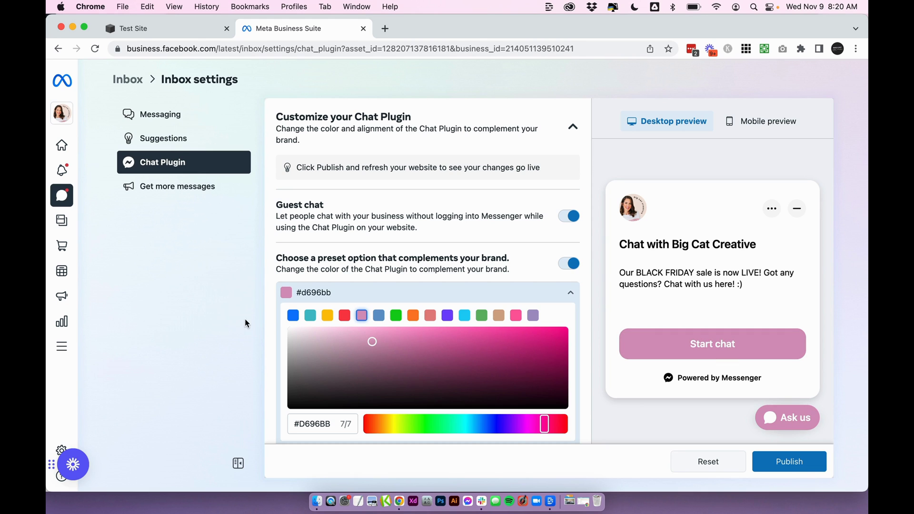
{"action": "scroll", "coordinate": [305, 266], "scroll_direction": "down", "scroll_amount": 6}
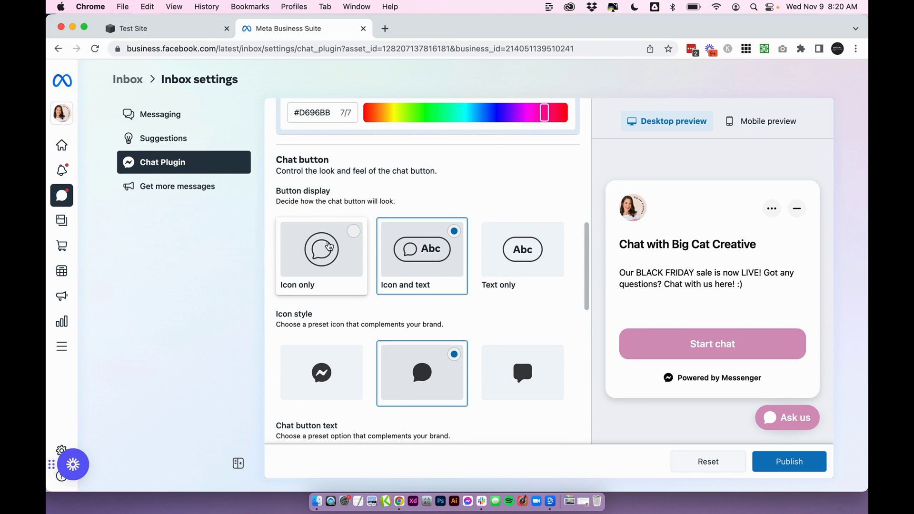
Set Button display to Text only and check the 'Ask us' chat button text options.
{"action": "left_click", "coordinate": [329, 248]}
{"action": "left_click", "coordinate": [422, 249]}
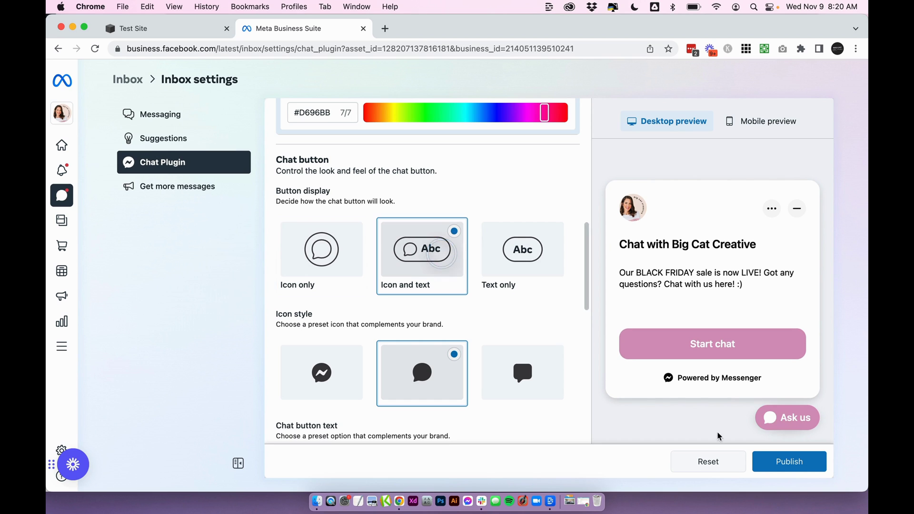
{"action": "left_click", "coordinate": [525, 267]}
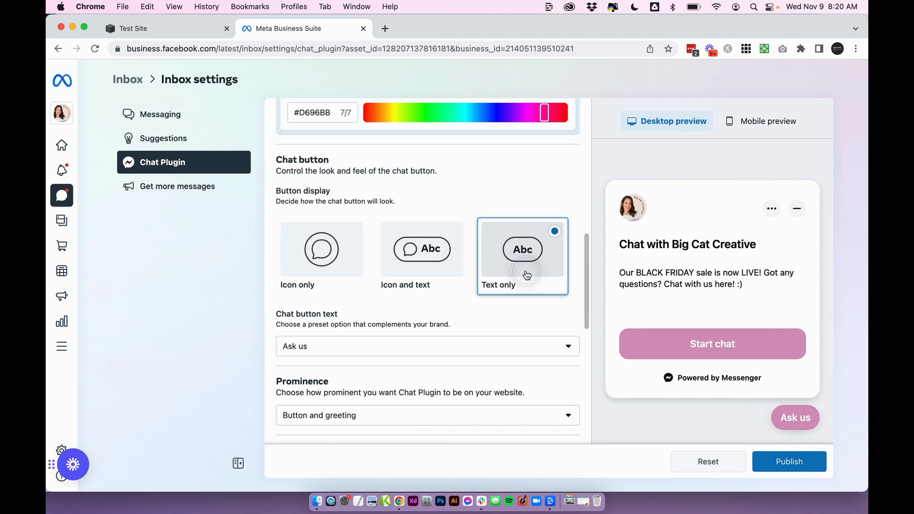
{"action": "left_click", "coordinate": [315, 250]}
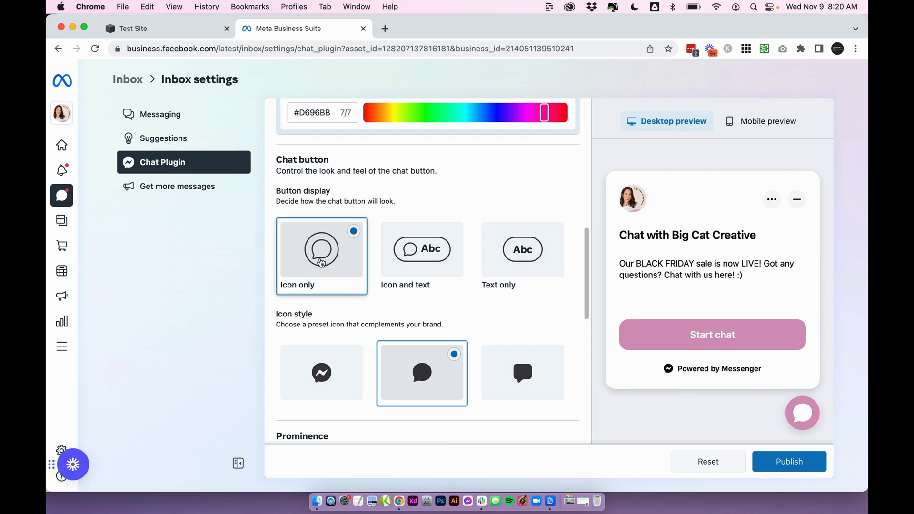
{"action": "left_click", "coordinate": [412, 275]}
{"action": "left_click", "coordinate": [523, 257]}
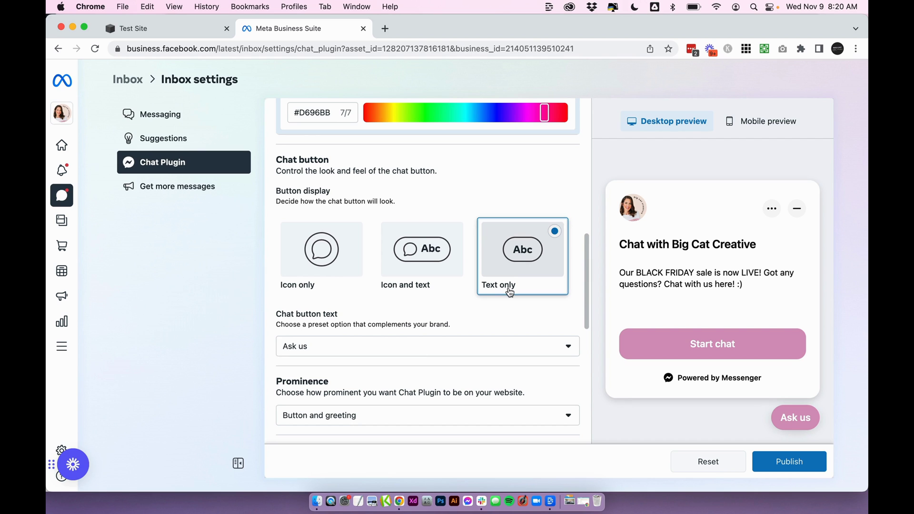
{"action": "left_click", "coordinate": [334, 353]}
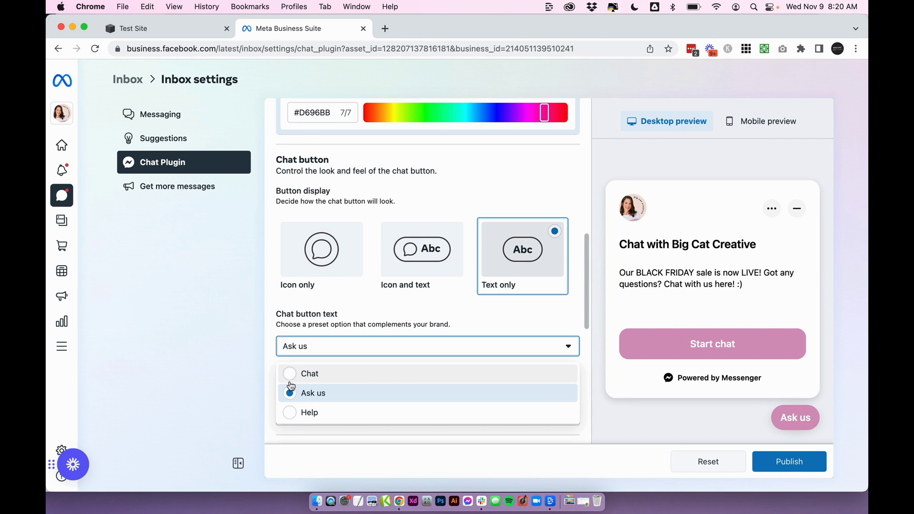
{"action": "left_click", "coordinate": [235, 344]}
{"action": "scroll", "coordinate": [353, 347], "scroll_direction": "down", "scroll_amount": 3}
Try the prominence options and settle on Chat Plugin window, opening the chat preview.
{"action": "left_click", "coordinate": [354, 347]}
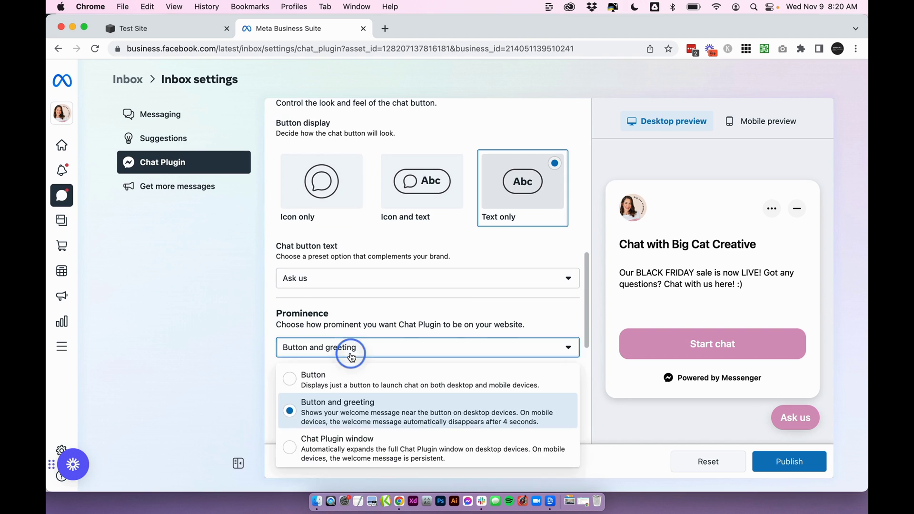
{"action": "left_click", "coordinate": [353, 348]}
{"action": "left_click", "coordinate": [353, 348]}
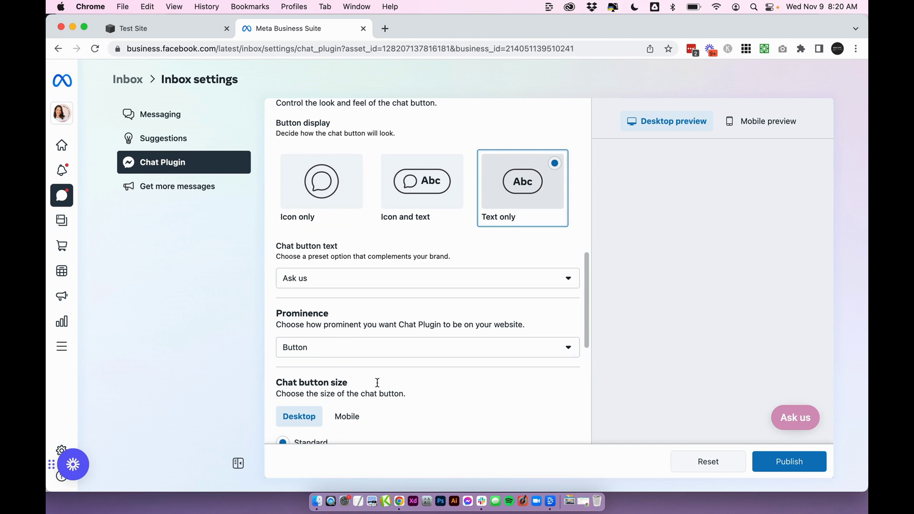
{"action": "left_click", "coordinate": [795, 418]}
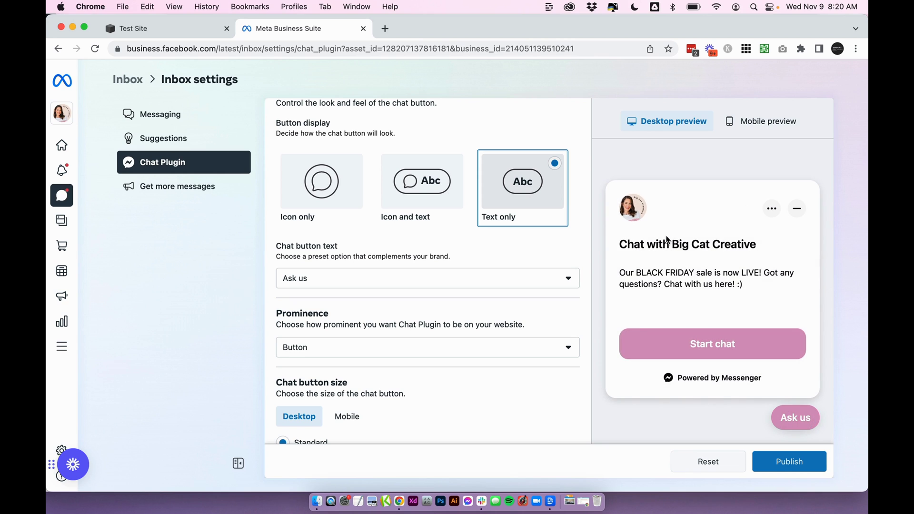
{"action": "left_click", "coordinate": [323, 355]}
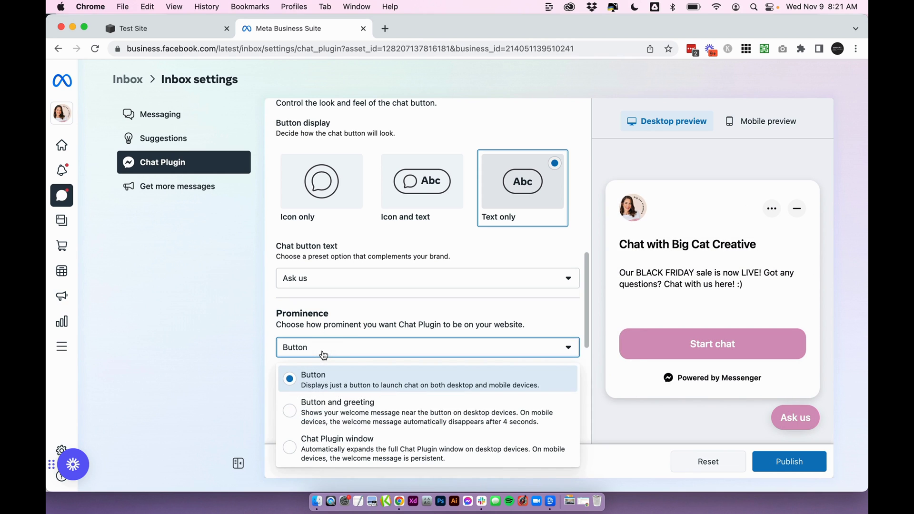
{"action": "left_click", "coordinate": [308, 417]}
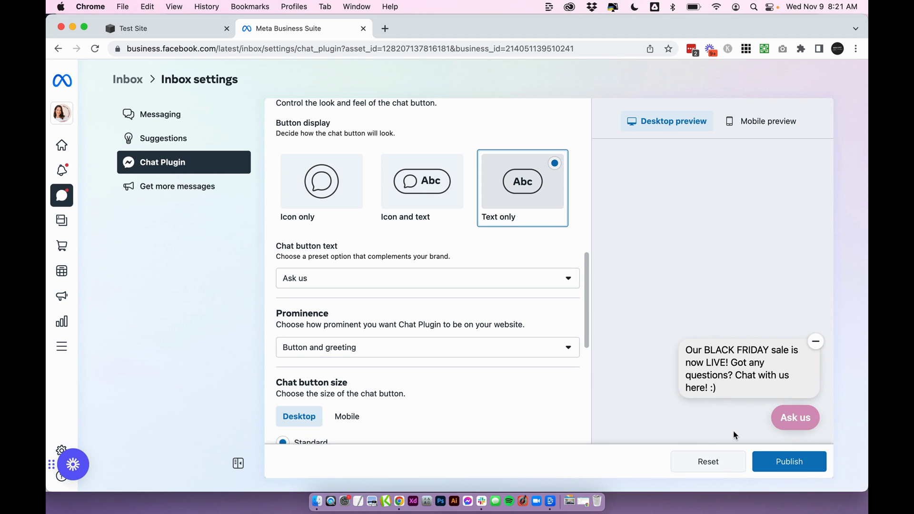
{"action": "left_click", "coordinate": [373, 347]}
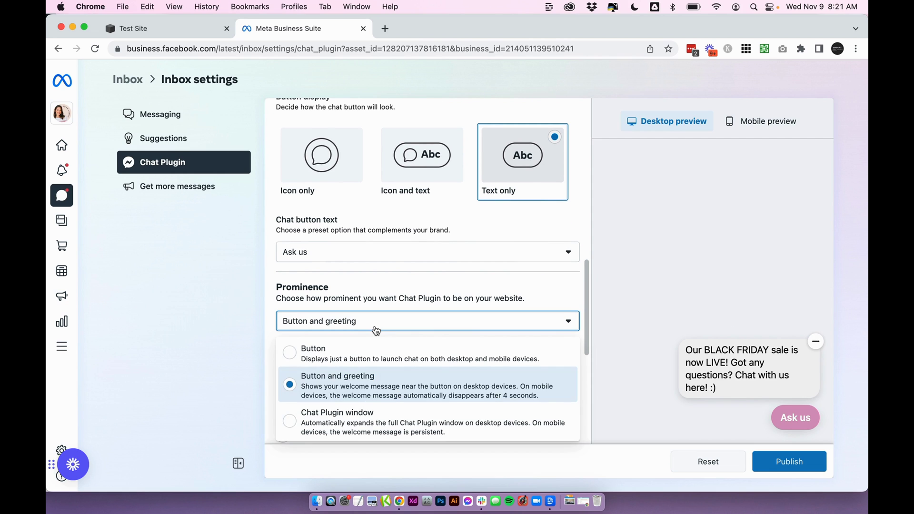
{"action": "left_click", "coordinate": [385, 417]}
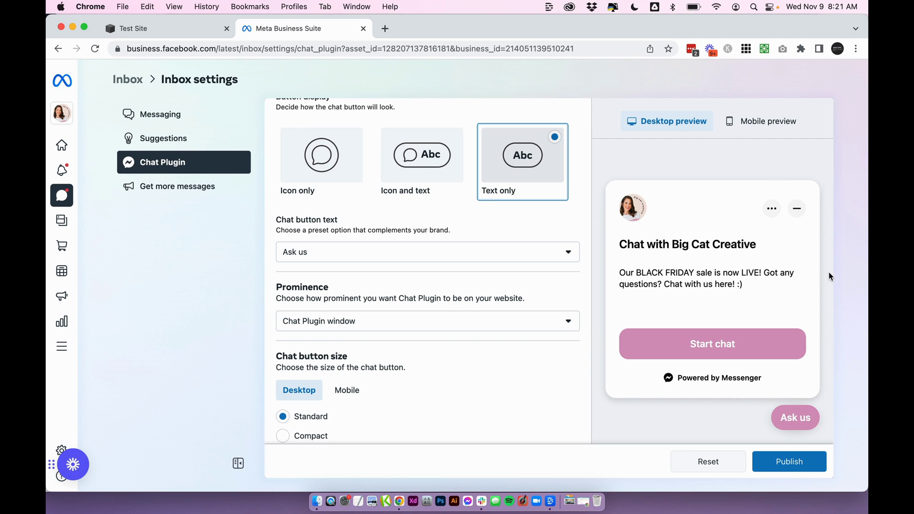
{"action": "left_click", "coordinate": [362, 321]}
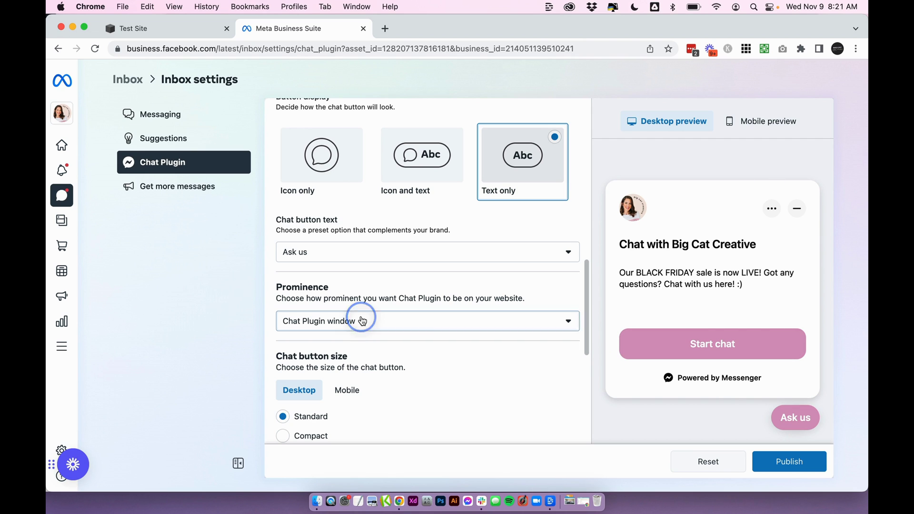
{"action": "left_click", "coordinate": [363, 321]}
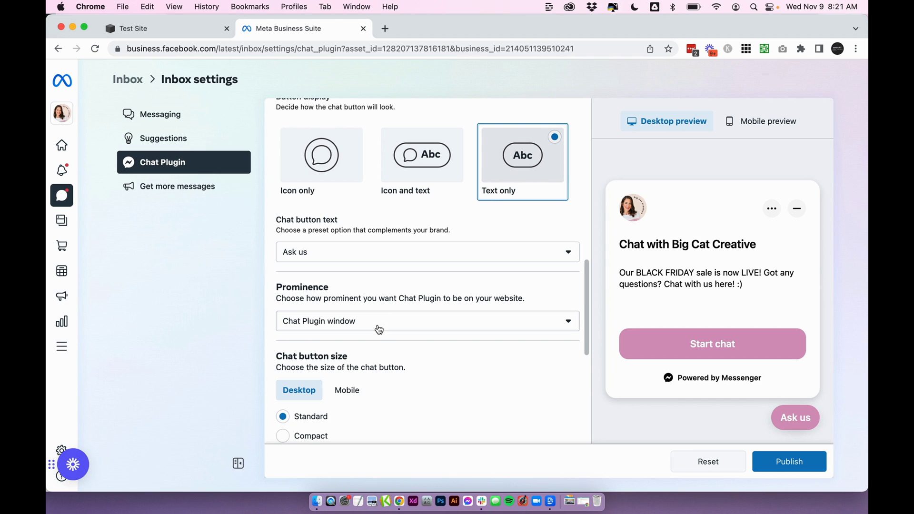
Set Prominence to 'Button and greeting'.
{"action": "left_click", "coordinate": [381, 326]}
{"action": "left_click", "coordinate": [394, 333]}
{"action": "scroll", "coordinate": [393, 332], "scroll_direction": "down", "scroll_amount": 4}
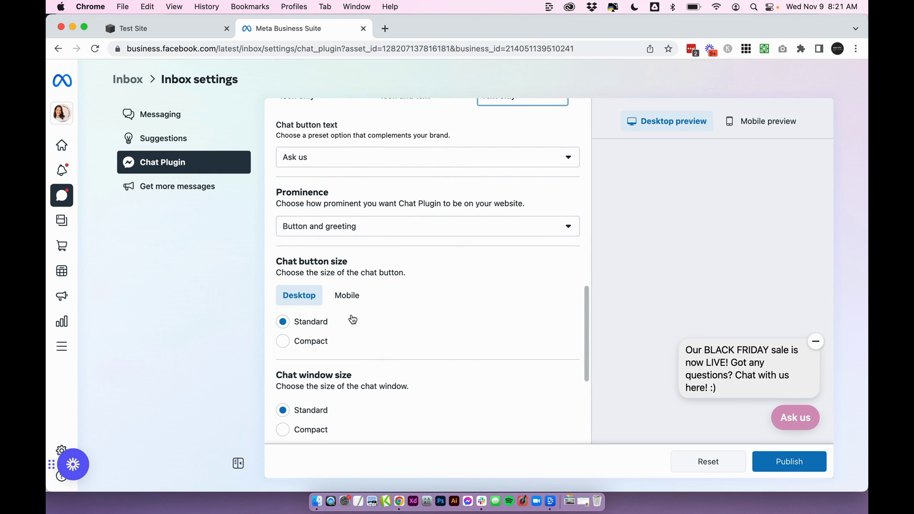
Try Compact for desktop and mobile chat buttons, then restore both to Standard.
{"action": "left_click", "coordinate": [313, 342]}
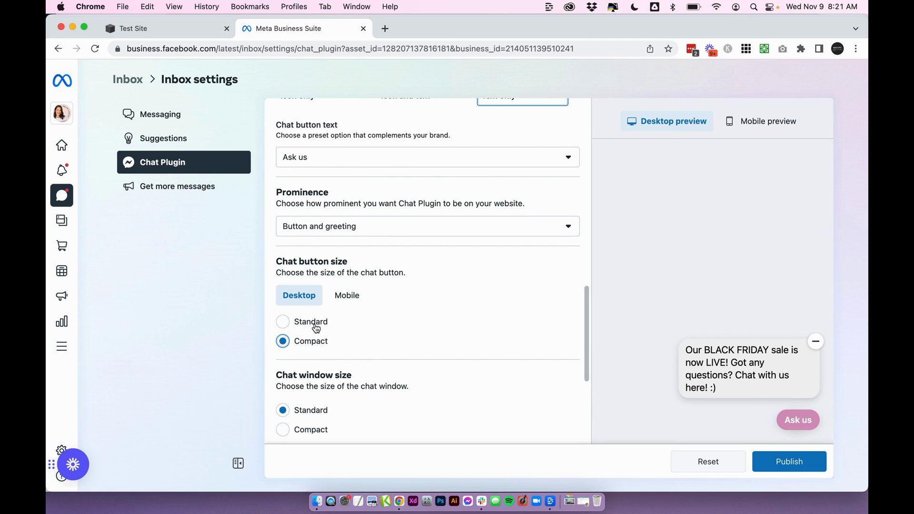
{"action": "left_click", "coordinate": [316, 329]}
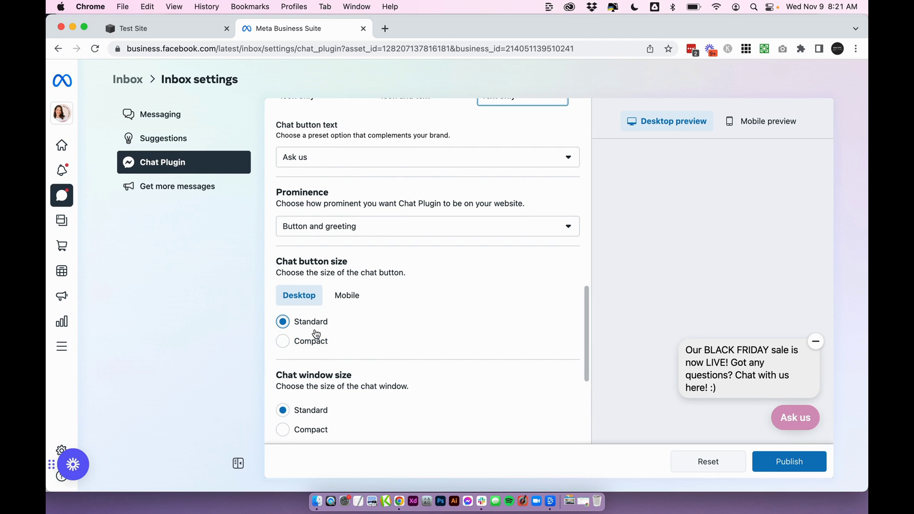
{"action": "left_click", "coordinate": [352, 299]}
{"action": "left_click", "coordinate": [284, 341]}
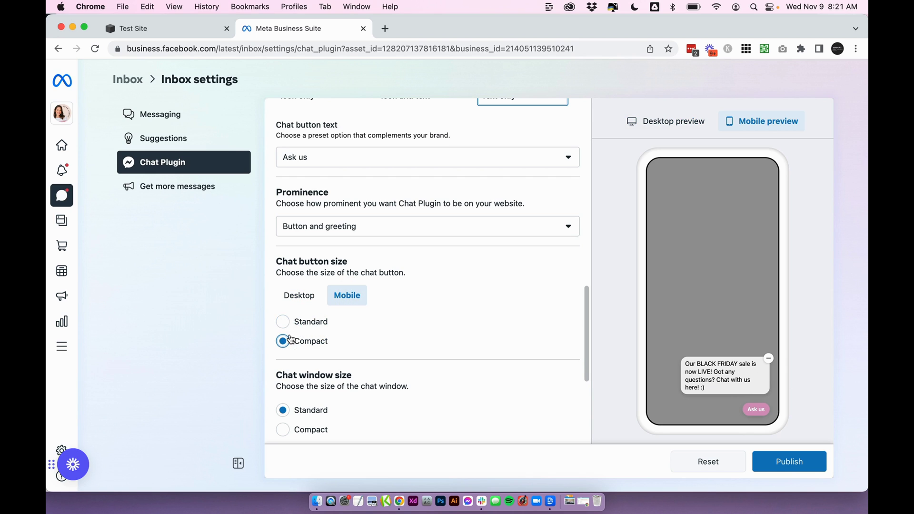
{"action": "left_click", "coordinate": [284, 321]}
Try the Compact chat window size, then return it to Standard.
{"action": "scroll", "coordinate": [392, 327], "scroll_direction": "down", "scroll_amount": 3}
{"action": "left_click", "coordinate": [307, 360]}
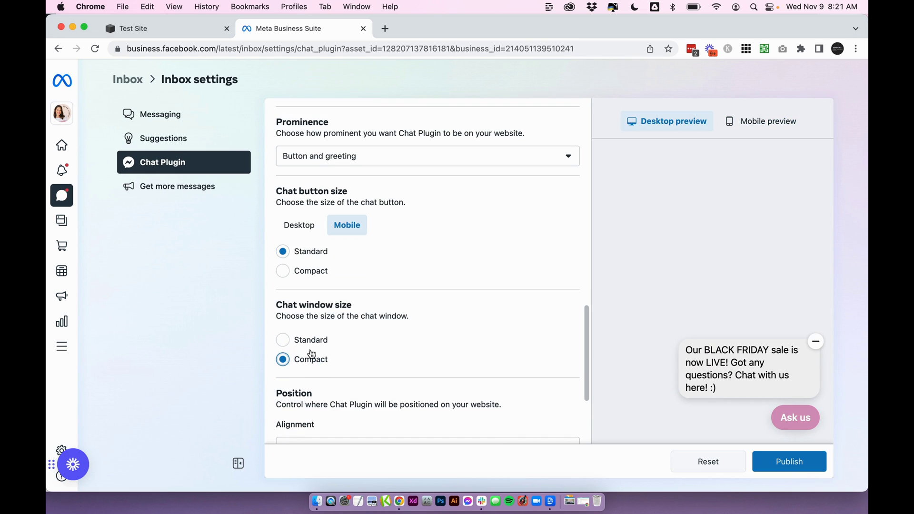
{"action": "left_click", "coordinate": [308, 339]}
{"action": "left_click", "coordinate": [311, 363]}
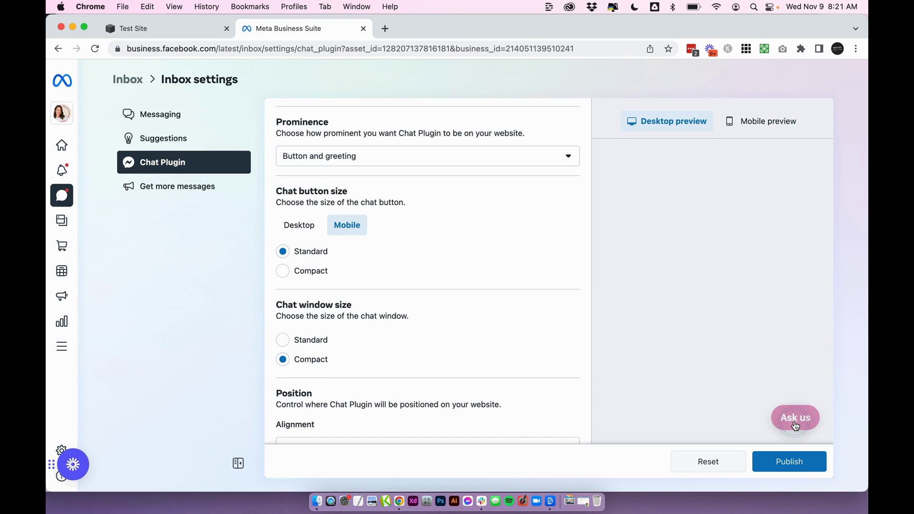
{"action": "left_click", "coordinate": [311, 339]}
{"action": "left_click", "coordinate": [310, 358]}
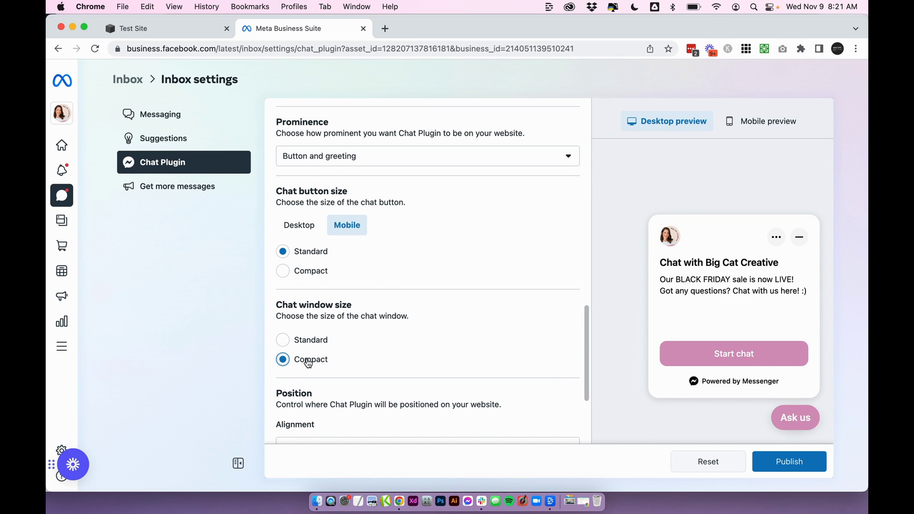
{"action": "scroll", "coordinate": [306, 359], "scroll_direction": "down", "scroll_amount": 2}
{"action": "left_click", "coordinate": [295, 243]}
{"action": "scroll", "coordinate": [402, 404], "scroll_direction": "down", "scroll_amount": 2}
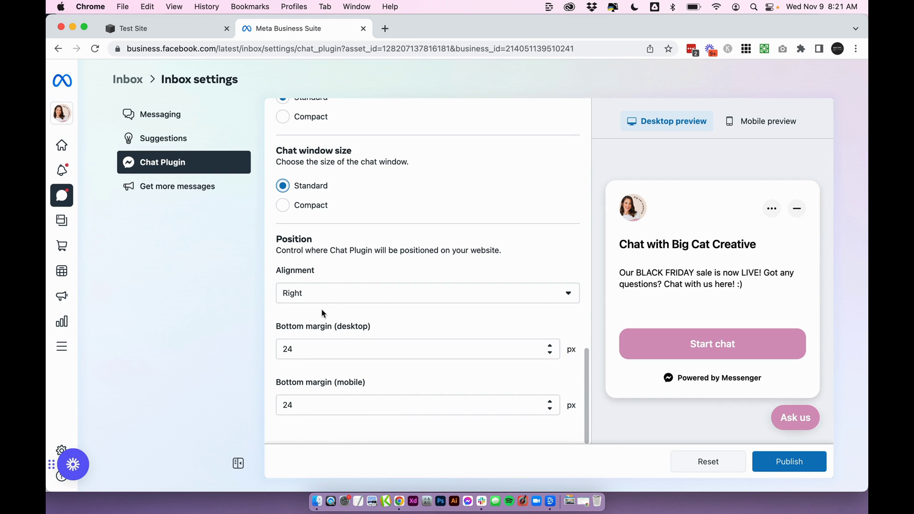
Try Left alignment for the chat plugin and nudge the desktop bottom margin down and back up.
{"action": "left_click", "coordinate": [329, 296]}
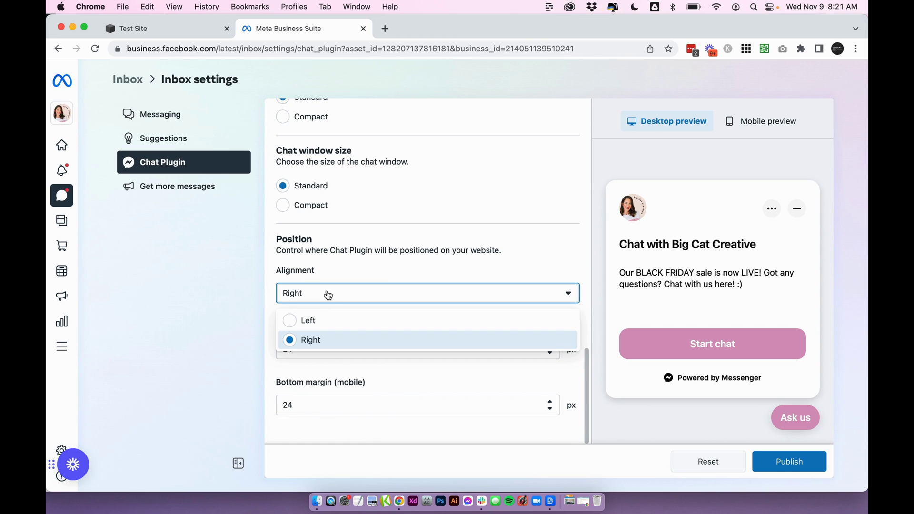
{"action": "left_click", "coordinate": [322, 338]}
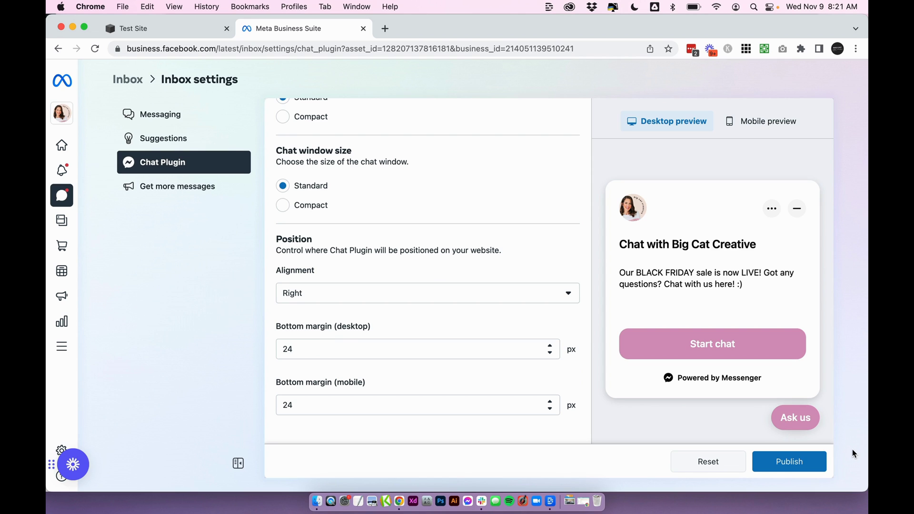
{"action": "left_click", "coordinate": [399, 302]}
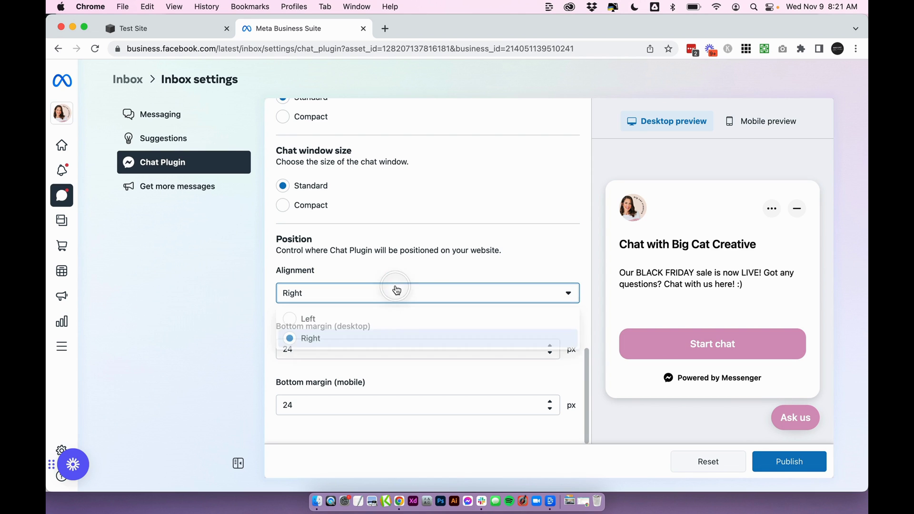
{"action": "left_click", "coordinate": [359, 319]}
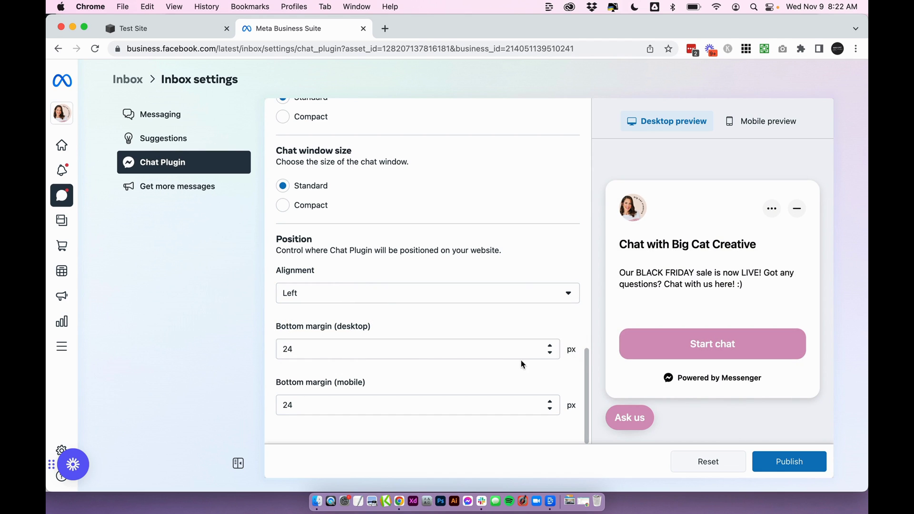
{"action": "left_click", "coordinate": [551, 356]}
{"action": "left_click", "coordinate": [550, 356]}
{"action": "left_click", "coordinate": [550, 346]}
{"action": "left_click", "coordinate": [550, 345]}
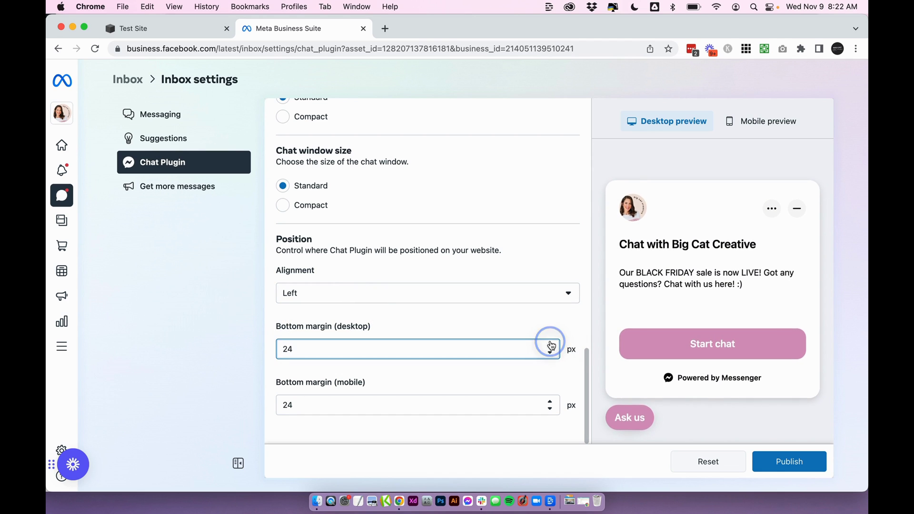
Test desktop bottom margin values of 100 and 0, then settle on 24 px.
{"action": "double_click", "coordinate": [327, 347]}
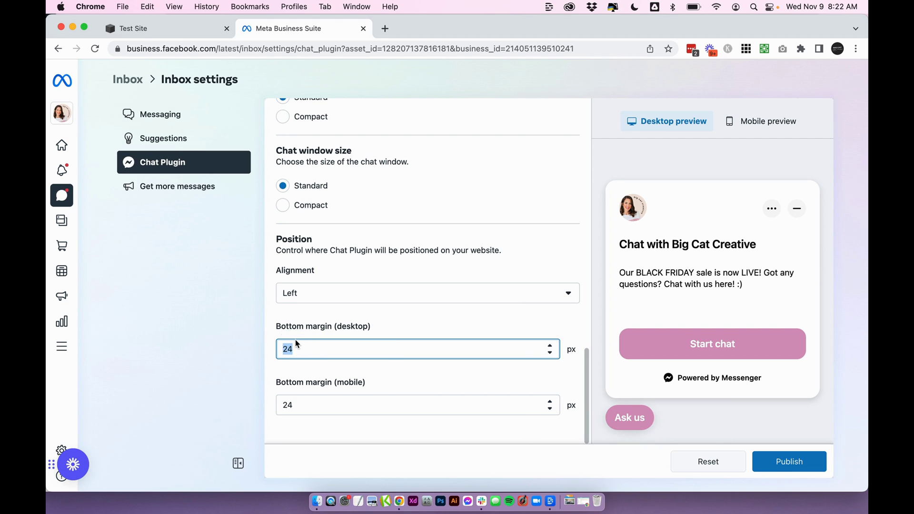
{"action": "type", "text": "100"}
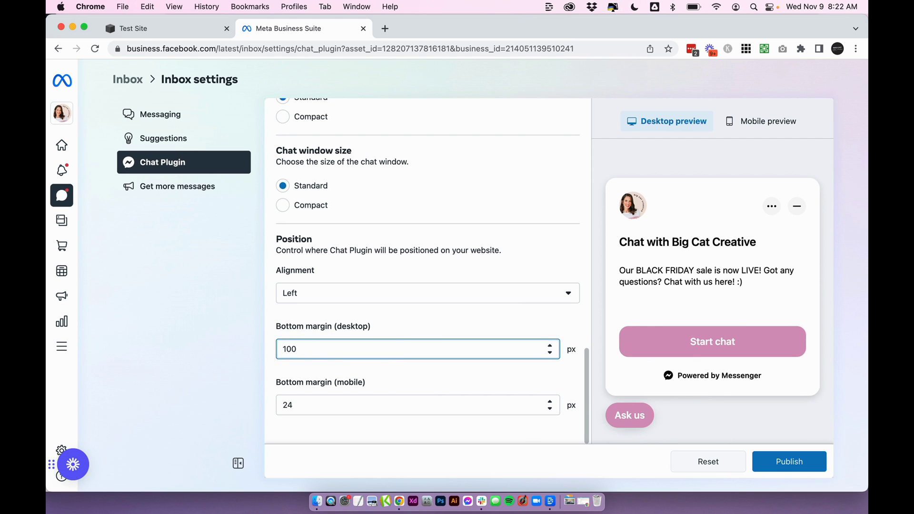
{"action": "key", "text": "BackSpace"}
{"action": "key", "text": "BackSpace"}
{"action": "key", "text": "BackSpace"}
{"action": "type", "text": "0"}
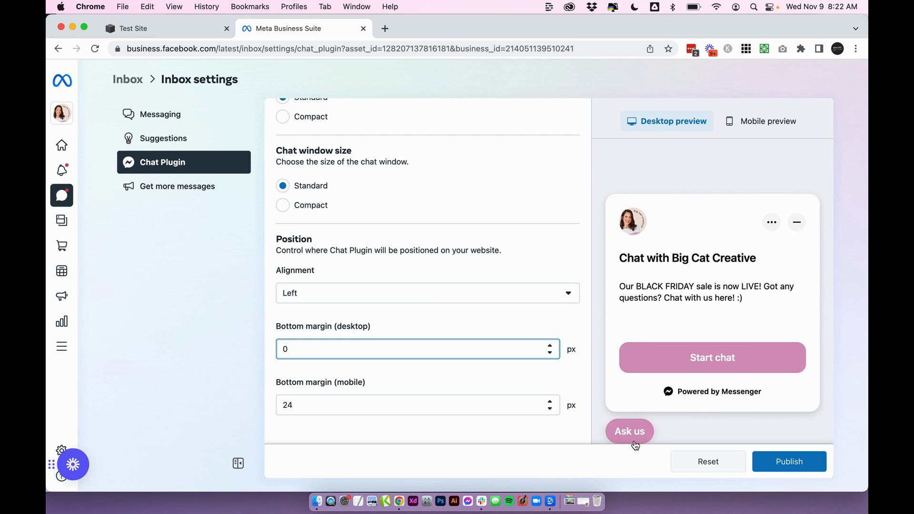
{"action": "key", "text": "BackSpace"}
{"action": "type", "text": "24"}
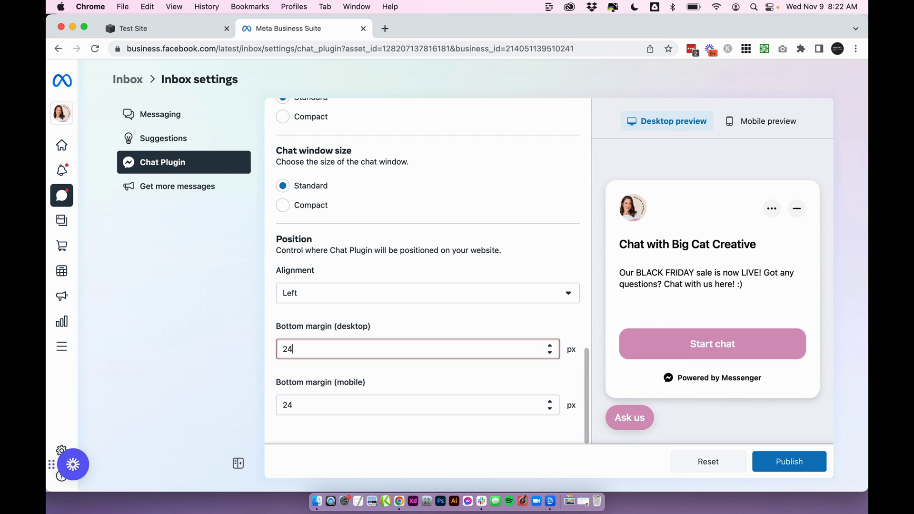
{"action": "left_click", "coordinate": [197, 370]}
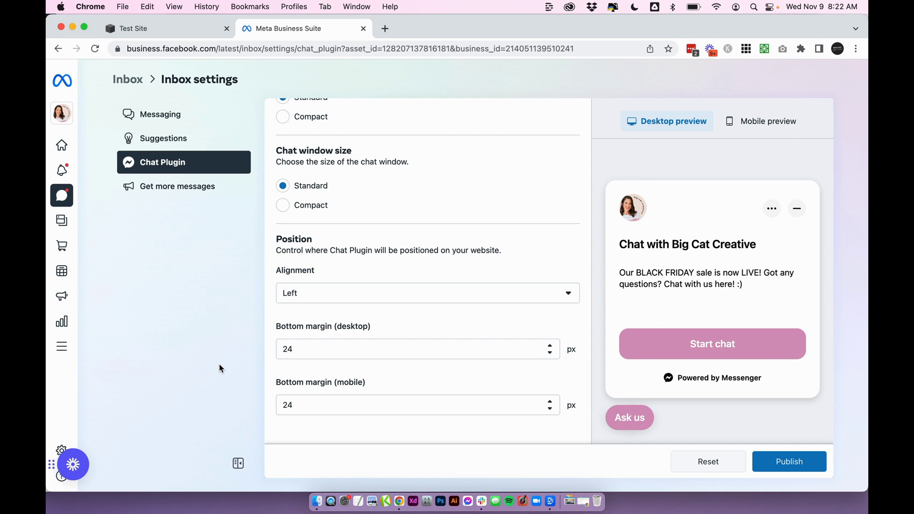
Restore Right alignment and check the plugin in the mobile and desktop previews.
{"action": "left_click", "coordinate": [315, 300]}
{"action": "left_click", "coordinate": [318, 341]}
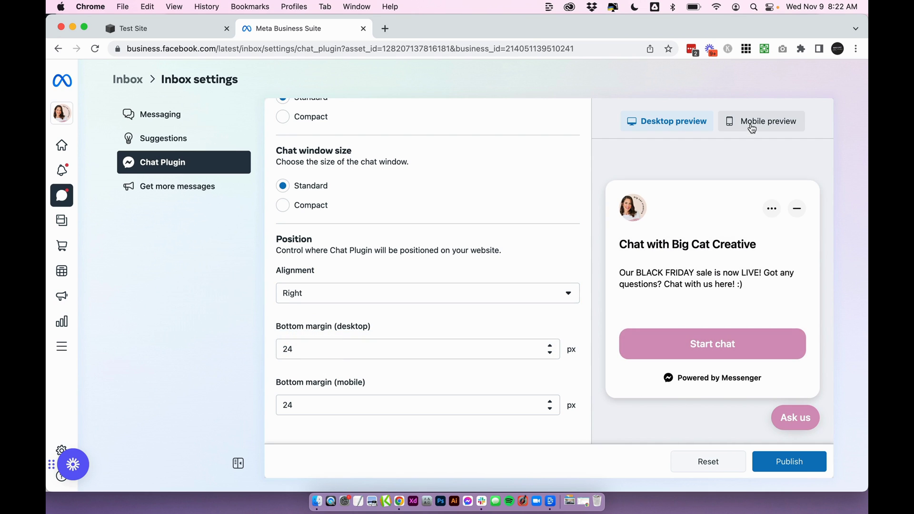
{"action": "left_click", "coordinate": [739, 120]}
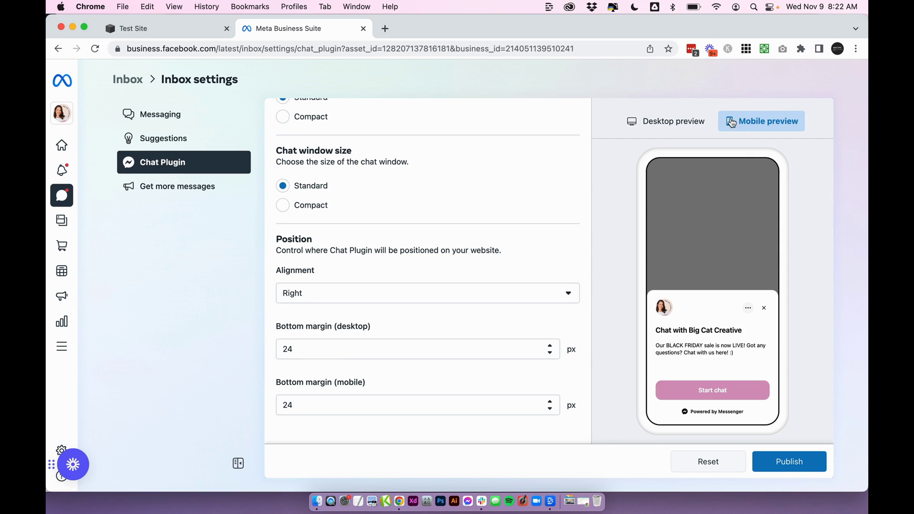
{"action": "left_click", "coordinate": [673, 123]}
{"action": "left_click", "coordinate": [793, 206]}
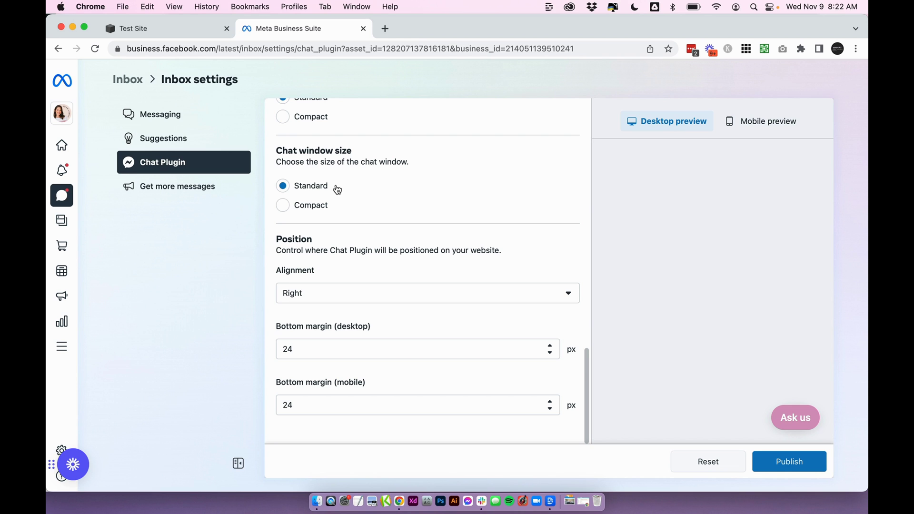
{"action": "scroll", "coordinate": [337, 190], "scroll_direction": "up", "scroll_amount": 15}
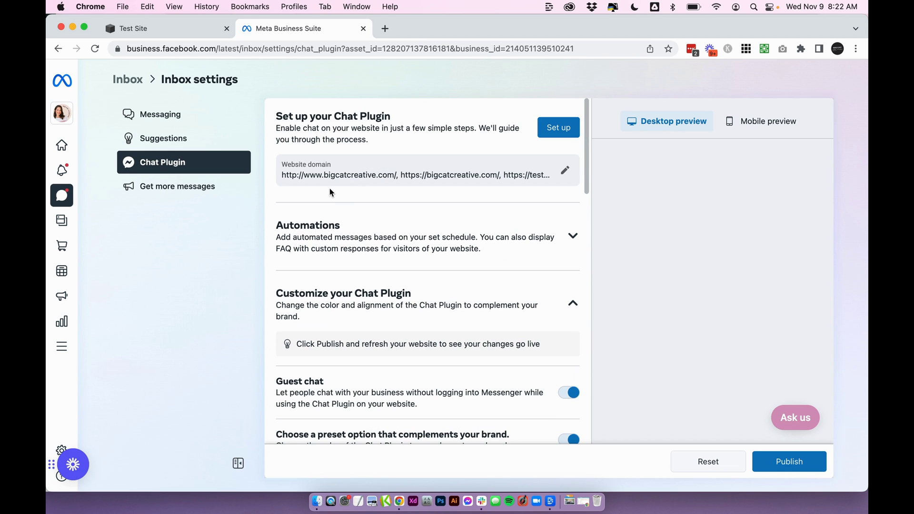
{"action": "left_click", "coordinate": [557, 126]}
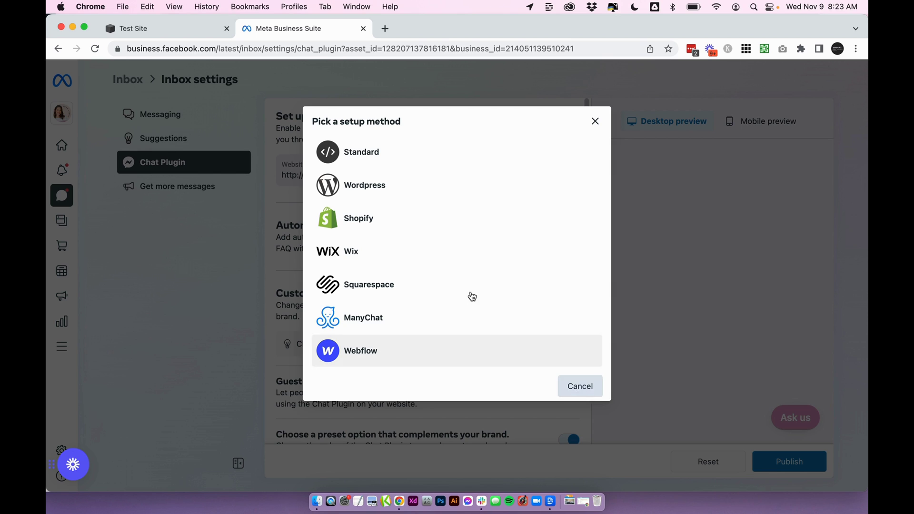
{"action": "left_click", "coordinate": [404, 153]}
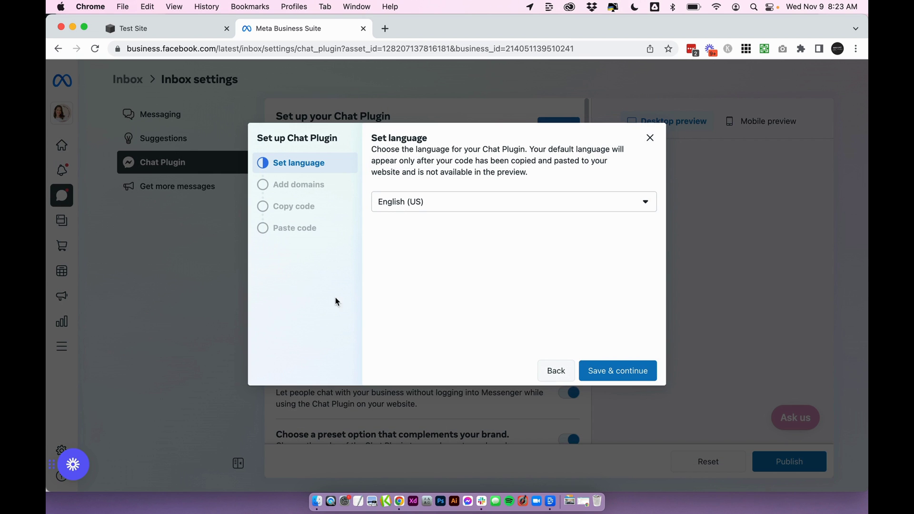
{"action": "left_click", "coordinate": [565, 367]}
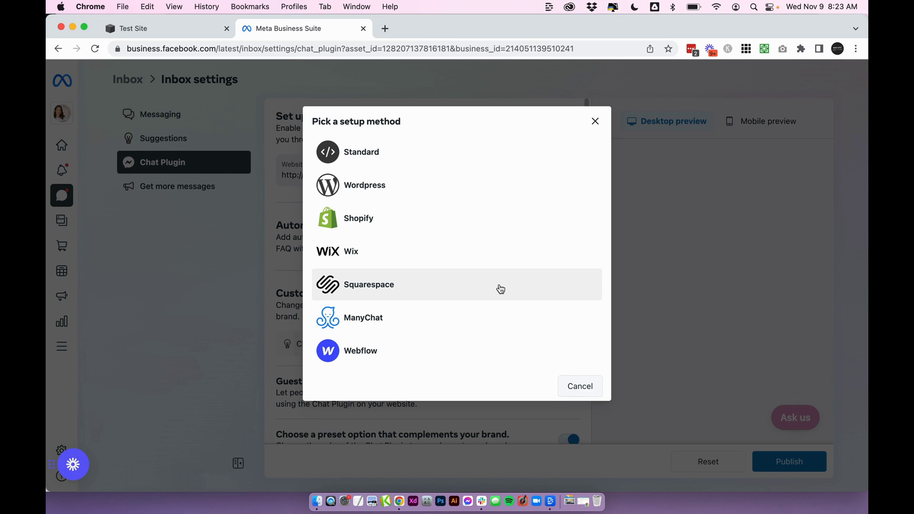
Choose Squarespace setup, keep English (US) and the listed domains, copy the plugin code, and review the paste instructions.
{"action": "left_click", "coordinate": [398, 278]}
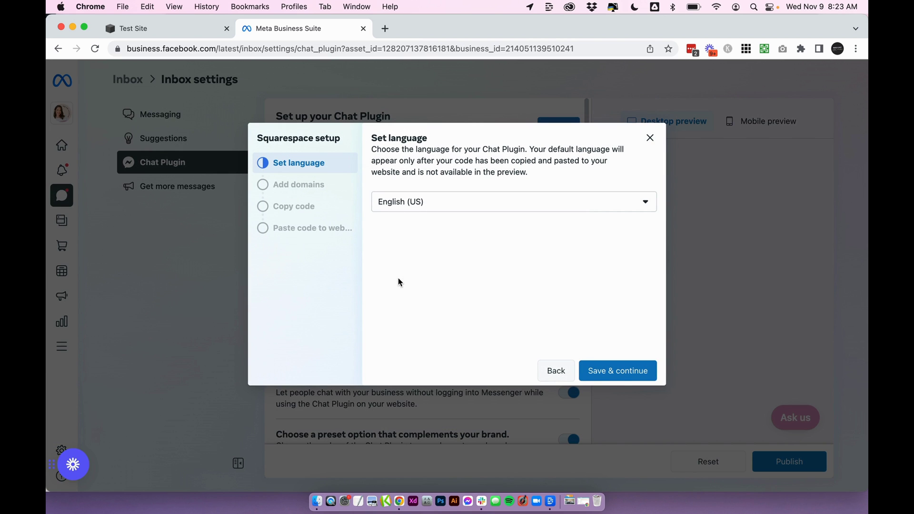
{"action": "left_click", "coordinate": [583, 368]}
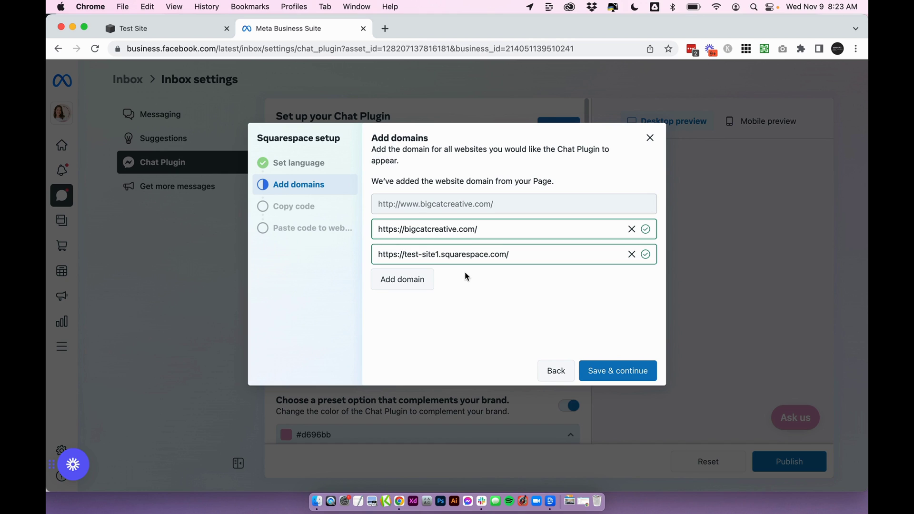
{"action": "left_click", "coordinate": [595, 371]}
{"action": "left_click", "coordinate": [411, 247]}
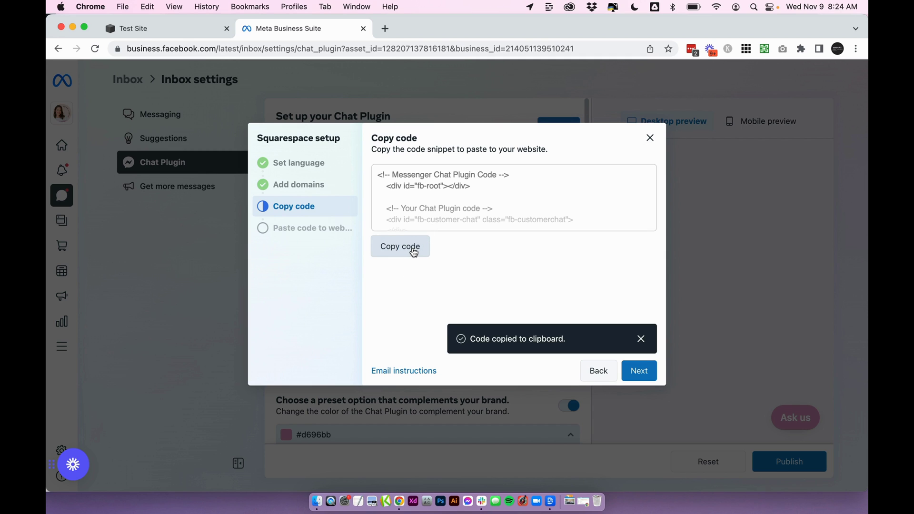
{"action": "left_click", "coordinate": [638, 370]}
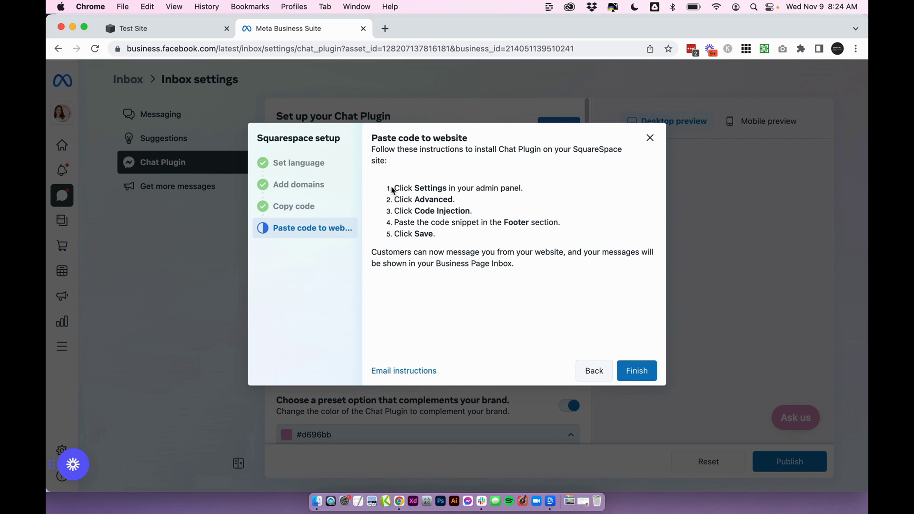
{"action": "left_click_drag", "start_coordinate": [394, 188], "coordinate": [562, 238]}
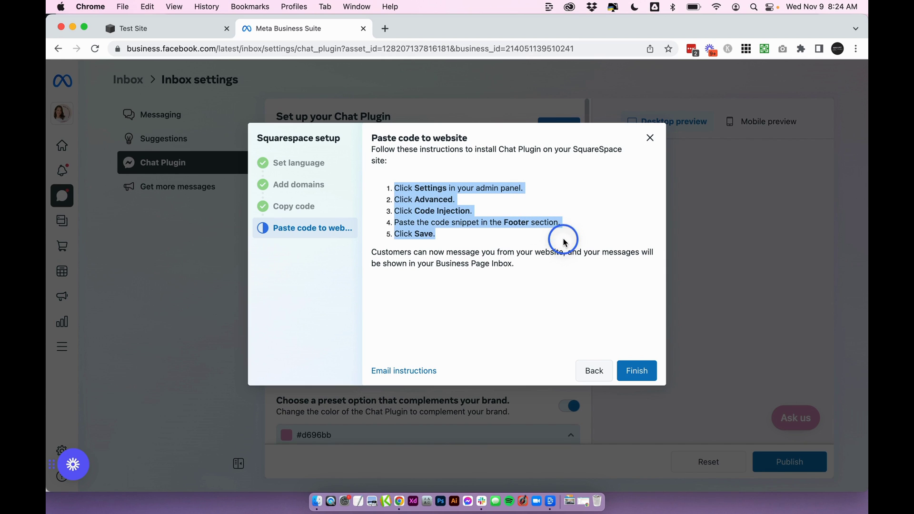
On the Squarespace Test Site, navigate to Settings > Advanced > Code Injection's Footer section.
{"action": "left_click", "coordinate": [153, 31]}
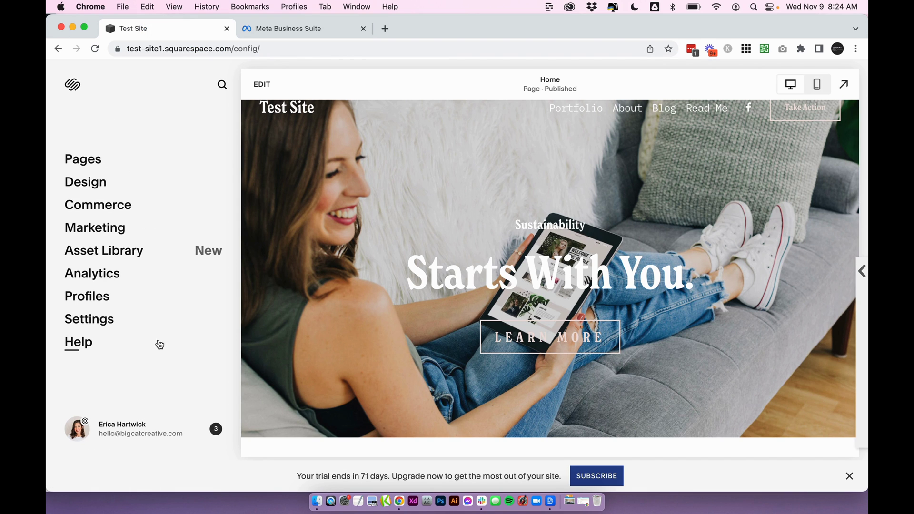
{"action": "left_click", "coordinate": [94, 319]}
{"action": "scroll", "coordinate": [100, 398], "scroll_direction": "down", "scroll_amount": 2}
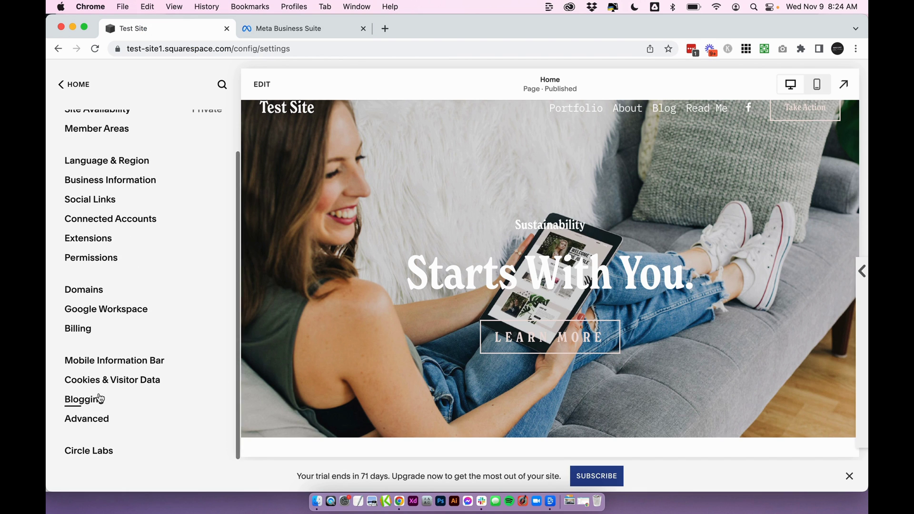
{"action": "left_click", "coordinate": [90, 418]}
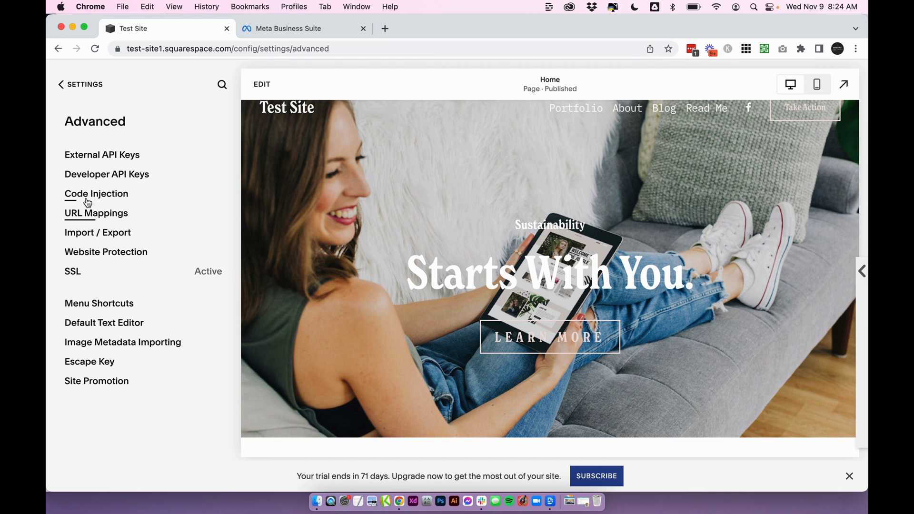
{"action": "left_click", "coordinate": [95, 194]}
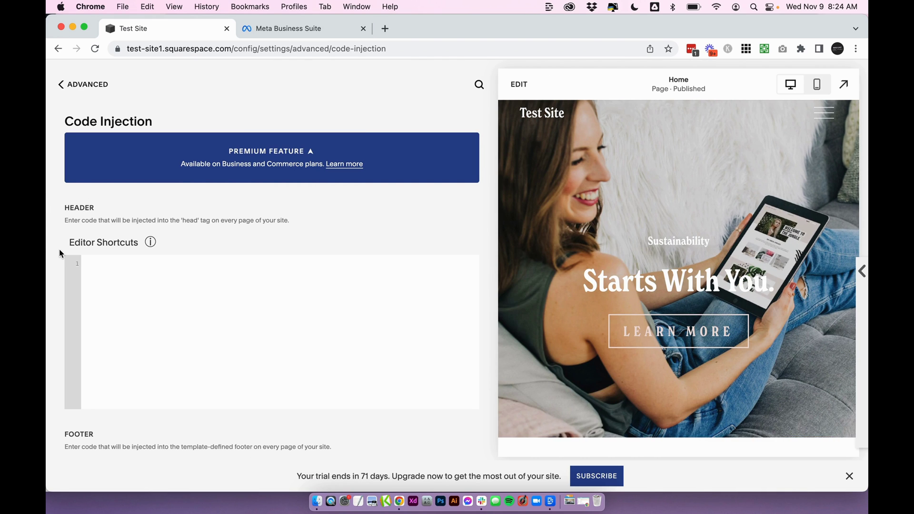
{"action": "scroll", "coordinate": [55, 275], "scroll_direction": "down", "scroll_amount": 5}
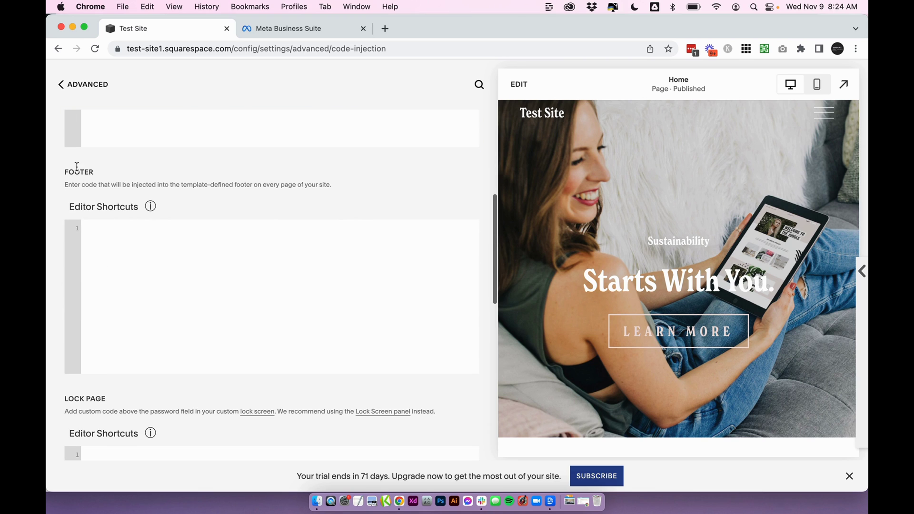
{"action": "left_click_drag", "start_coordinate": [77, 166], "coordinate": [253, 229]}
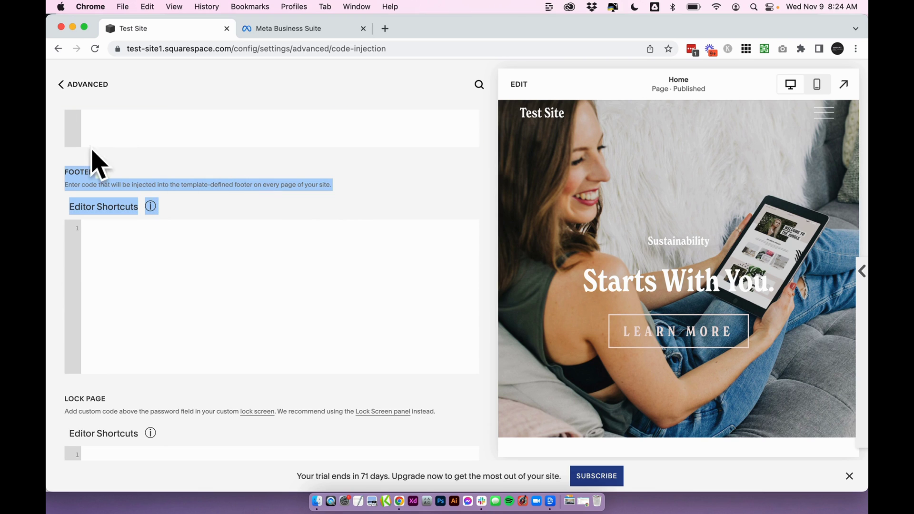
Paste the Messenger chat plugin code into the Footer code injection and save it.
{"action": "left_click", "coordinate": [342, 173]}
{"action": "left_click", "coordinate": [239, 265]}
{"action": "key", "text": "cmd+v"}
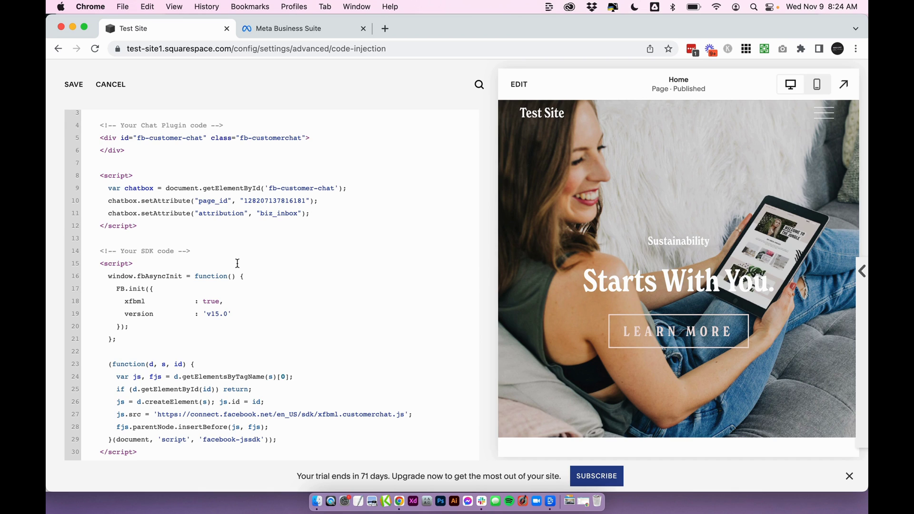
{"action": "scroll", "coordinate": [237, 263], "scroll_direction": "up", "scroll_amount": 10}
{"action": "left_click", "coordinate": [73, 85]}
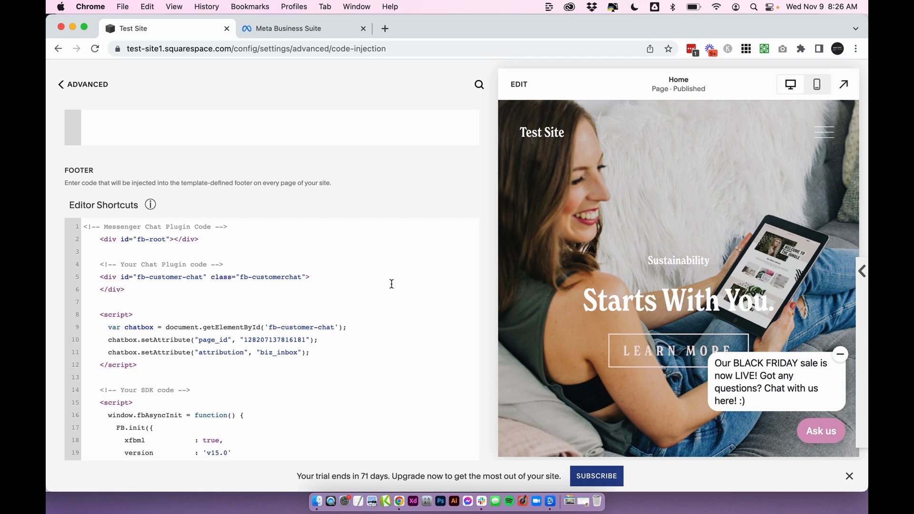
{"action": "scroll", "coordinate": [198, 211], "scroll_direction": "up", "scroll_amount": 3}
{"action": "scroll", "coordinate": [199, 212], "scroll_direction": "up", "scroll_amount": 3}
{"action": "scroll", "coordinate": [199, 212], "scroll_direction": "down", "scroll_amount": 7}
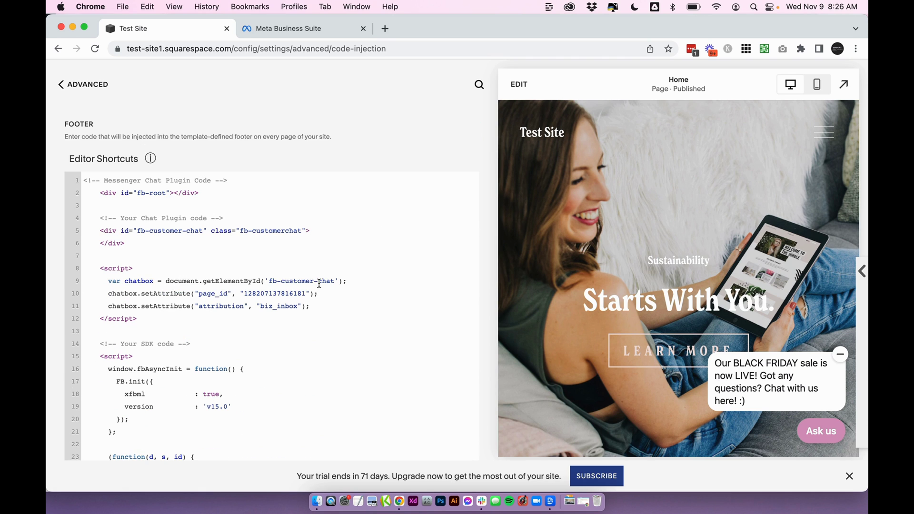
Test the chat bubble on the site preview, opening and closing the chat panel.
{"action": "left_click", "coordinate": [95, 85]}
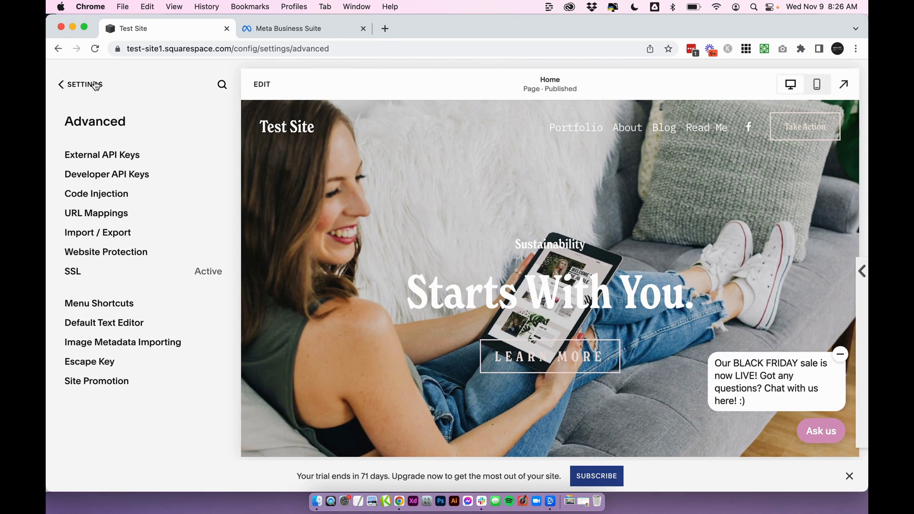
{"action": "left_click", "coordinate": [817, 426]}
{"action": "left_click", "coordinate": [817, 428]}
{"action": "left_click", "coordinate": [819, 432]}
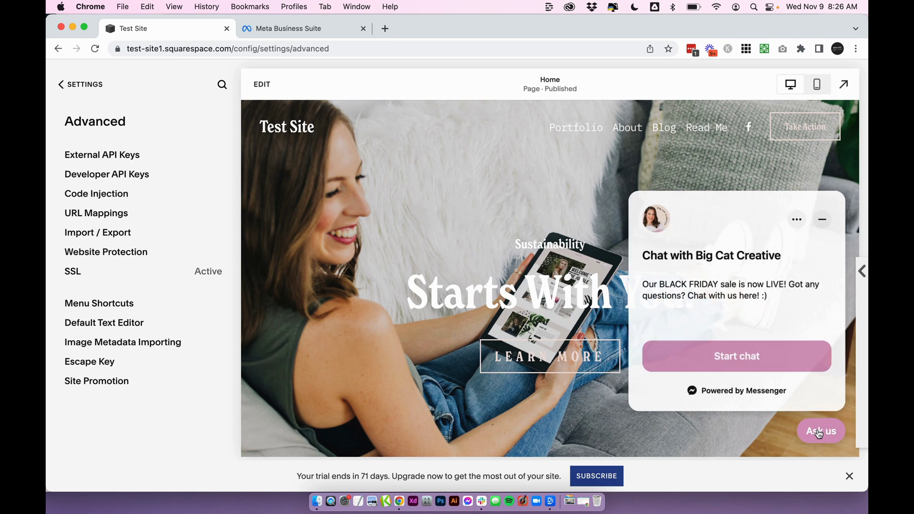
{"action": "left_click_drag", "start_coordinate": [232, 49], "coordinate": [125, 49]}
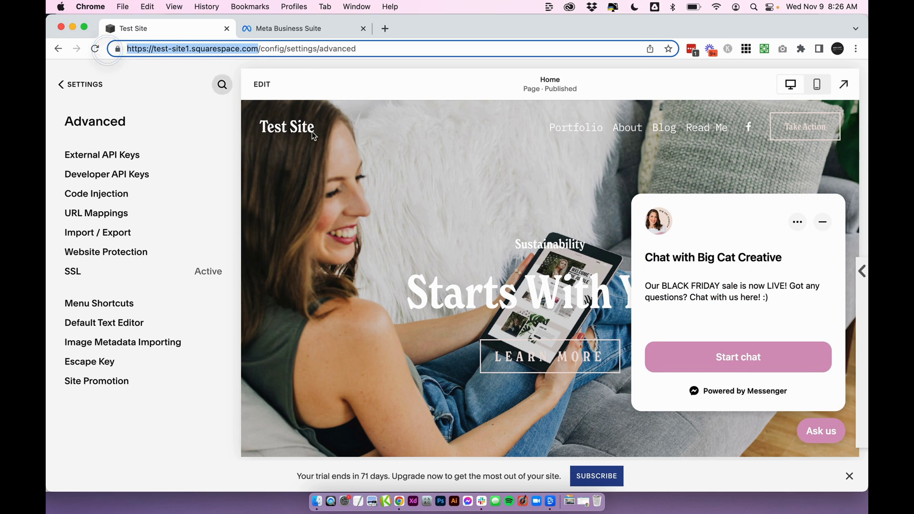
Save the domains, advance through the final step, and close the 'Your Chat Plugin is Ready!' dialog.
{"action": "left_click", "coordinate": [290, 30]}
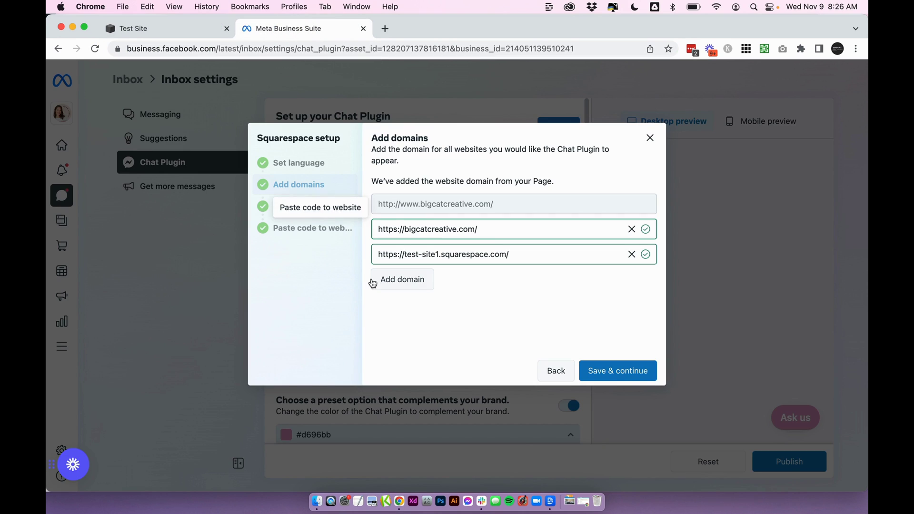
{"action": "left_click", "coordinate": [615, 372]}
{"action": "left_click", "coordinate": [637, 371]}
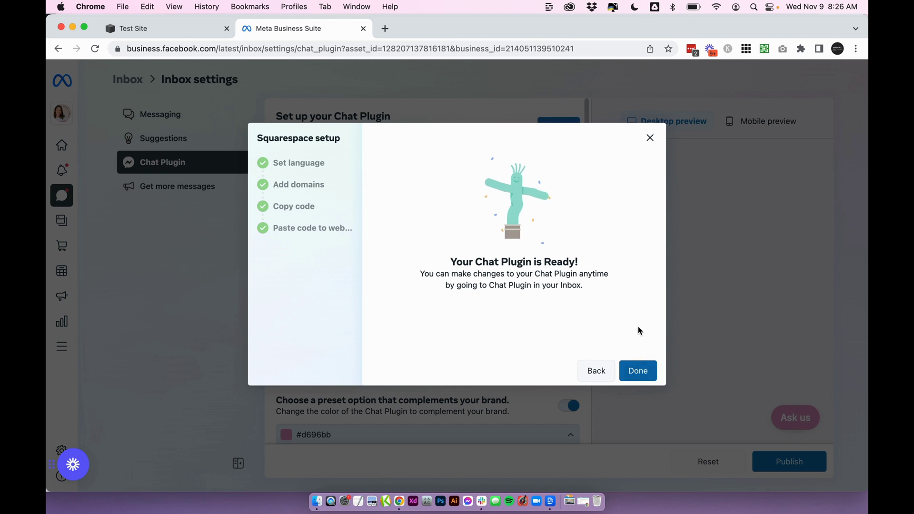
{"action": "left_click", "coordinate": [650, 139]}
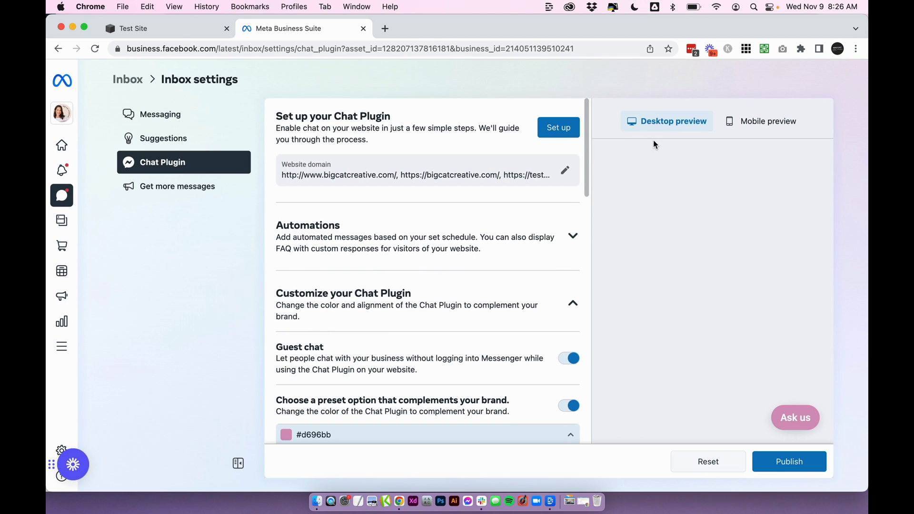
{"action": "scroll", "coordinate": [524, 290], "scroll_direction": "down", "scroll_amount": 5}
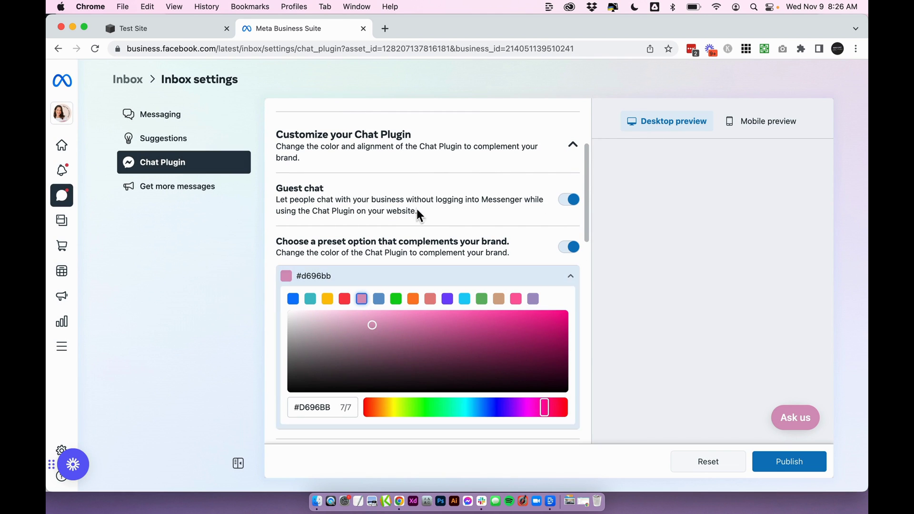
{"action": "left_click", "coordinate": [187, 27]}
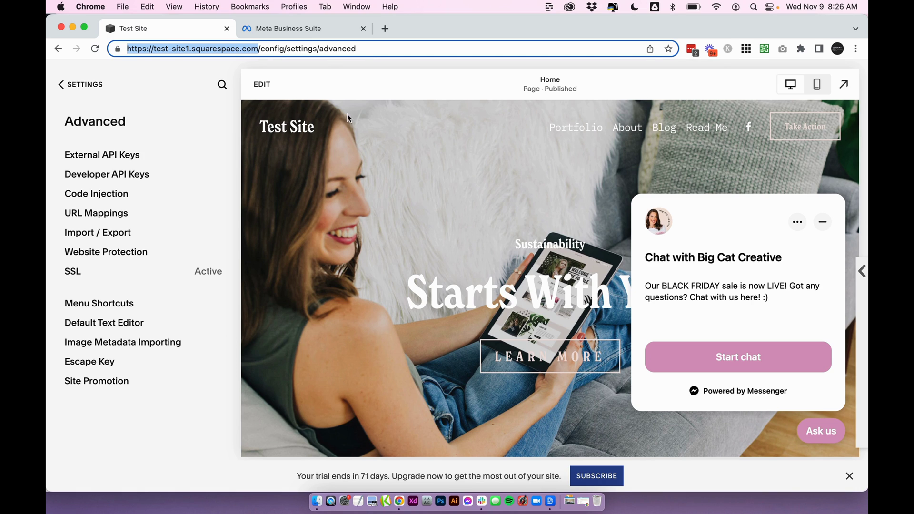
Replace the Automations greeting with 'Hello!', publish it, and reload the Squarespace Test Site.
{"action": "left_click", "coordinate": [311, 29]}
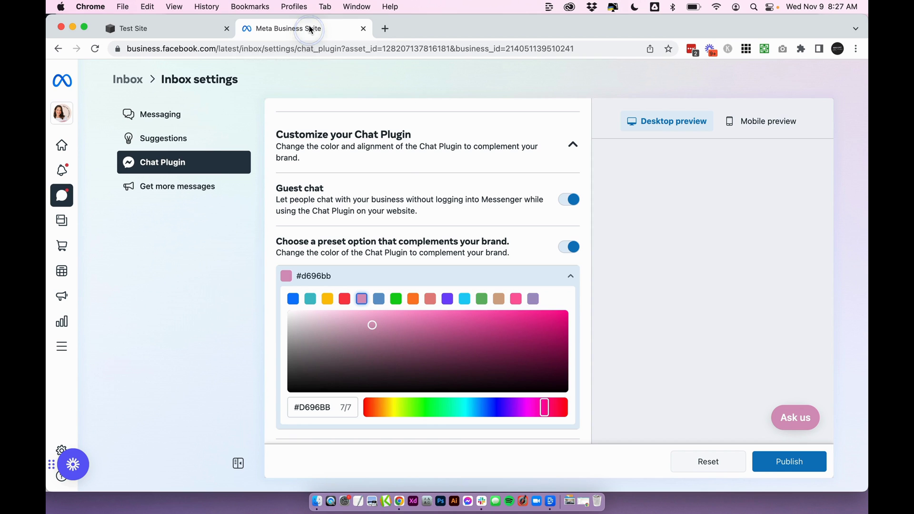
{"action": "scroll", "coordinate": [408, 171], "scroll_direction": "up", "scroll_amount": 5}
{"action": "left_click", "coordinate": [367, 243]}
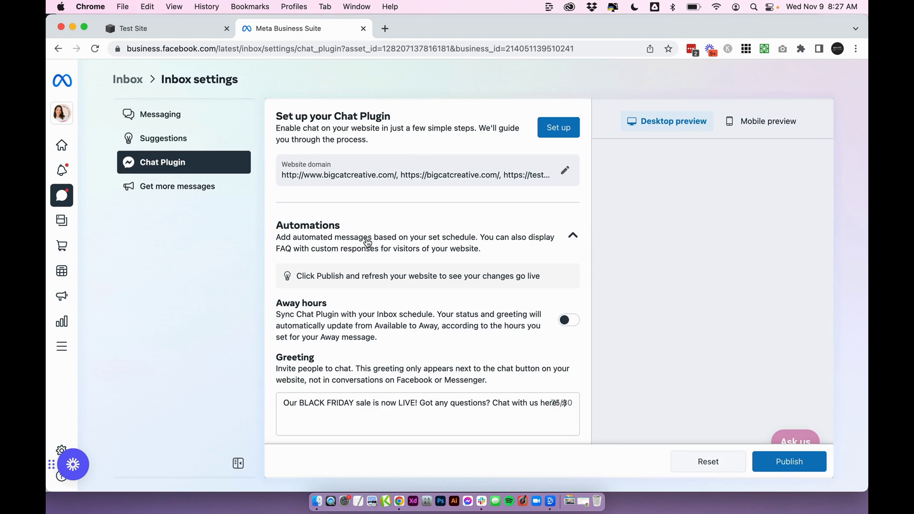
{"action": "scroll", "coordinate": [363, 238], "scroll_direction": "down", "scroll_amount": 3}
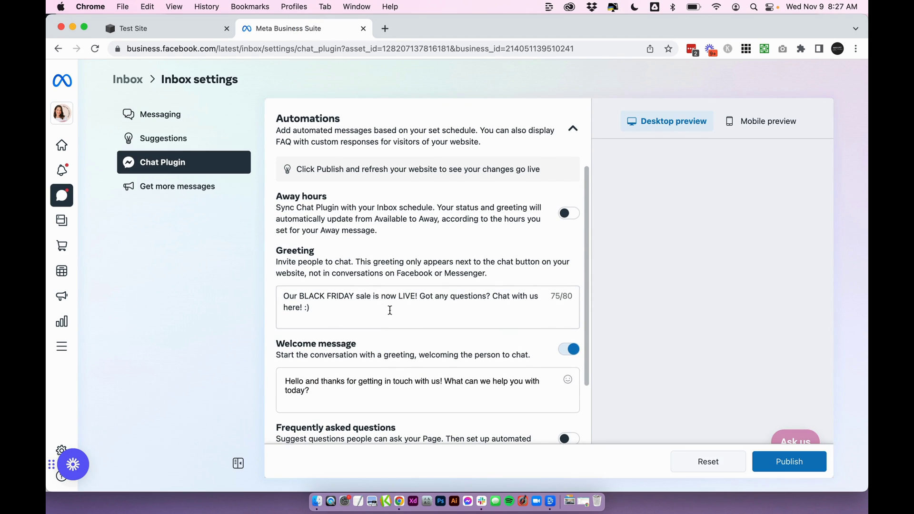
{"action": "left_click_drag", "start_coordinate": [326, 308], "coordinate": [281, 292]}
{"action": "type", "text": "Hello!"}
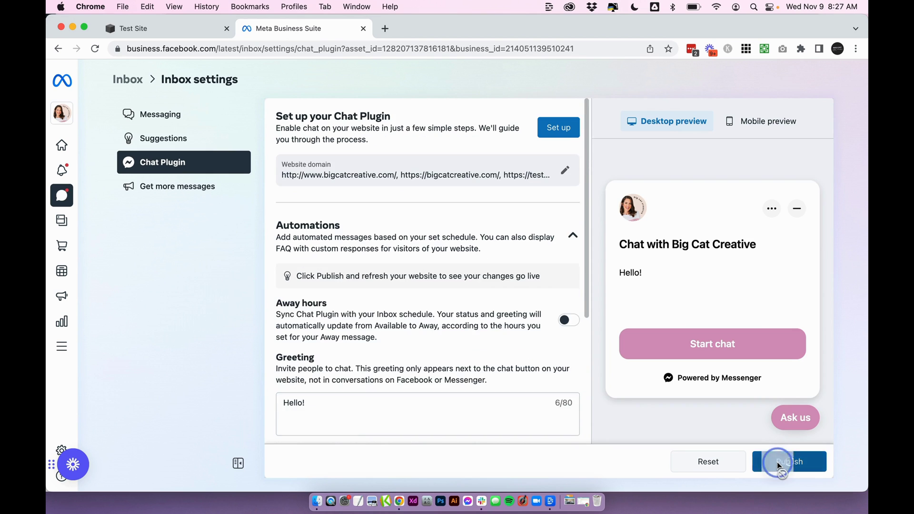
{"action": "left_click", "coordinate": [804, 461]}
{"action": "left_click", "coordinate": [180, 29]}
{"action": "left_click", "coordinate": [96, 48]}
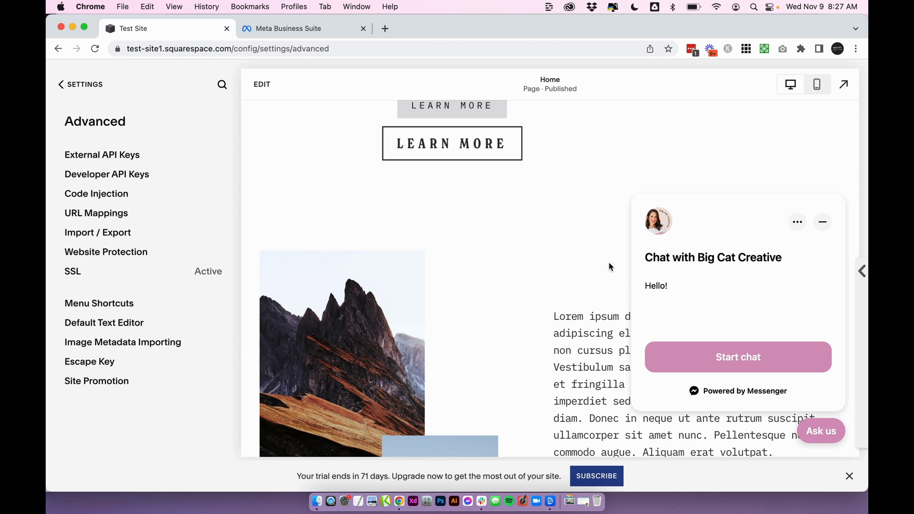
Check the reloaded Test Site chat shows 'Hello!', then return to Meta Business Suite.
{"action": "scroll", "coordinate": [532, 276], "scroll_direction": "up", "scroll_amount": 5}
{"action": "scroll", "coordinate": [532, 275], "scroll_direction": "up", "scroll_amount": 2}
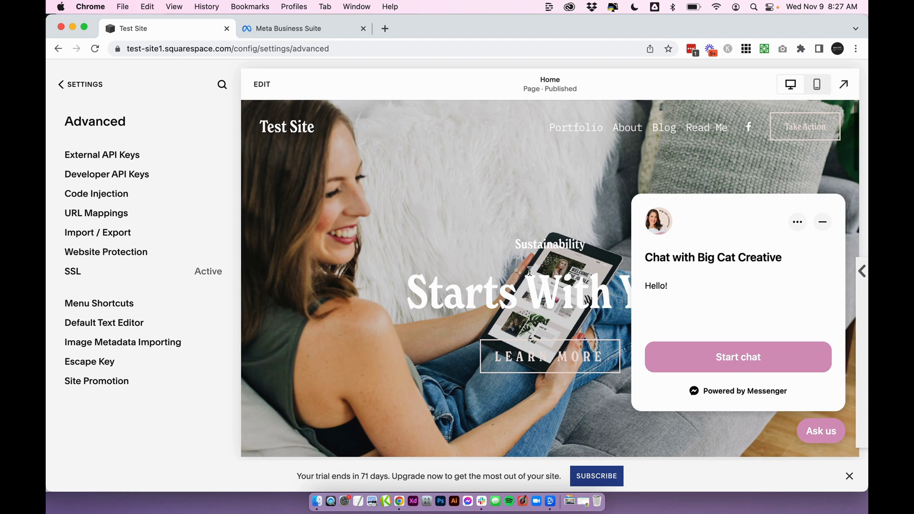
{"action": "left_click", "coordinate": [268, 32]}
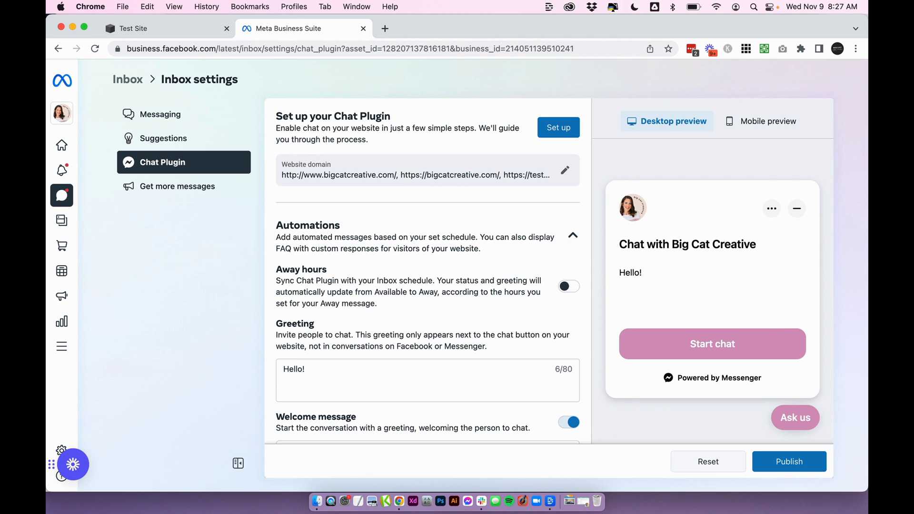
Open the Inbox from the left rail and filter it to Messenger conversations.
{"action": "mouse_move", "coordinate": [69, 173]}
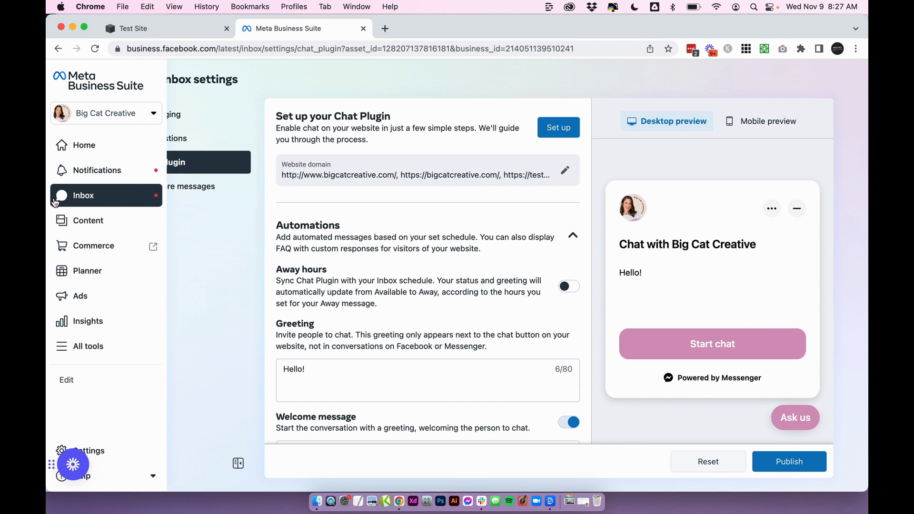
{"action": "left_click", "coordinate": [92, 204]}
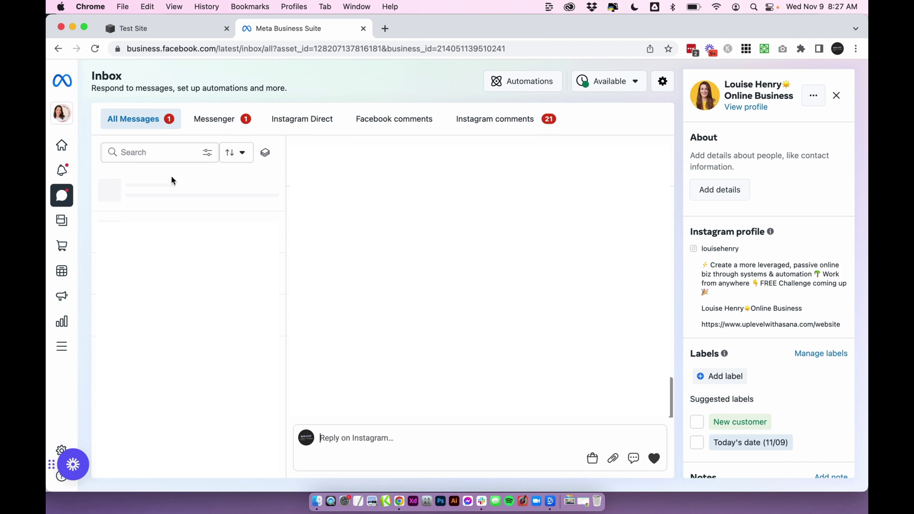
{"action": "left_click", "coordinate": [223, 120]}
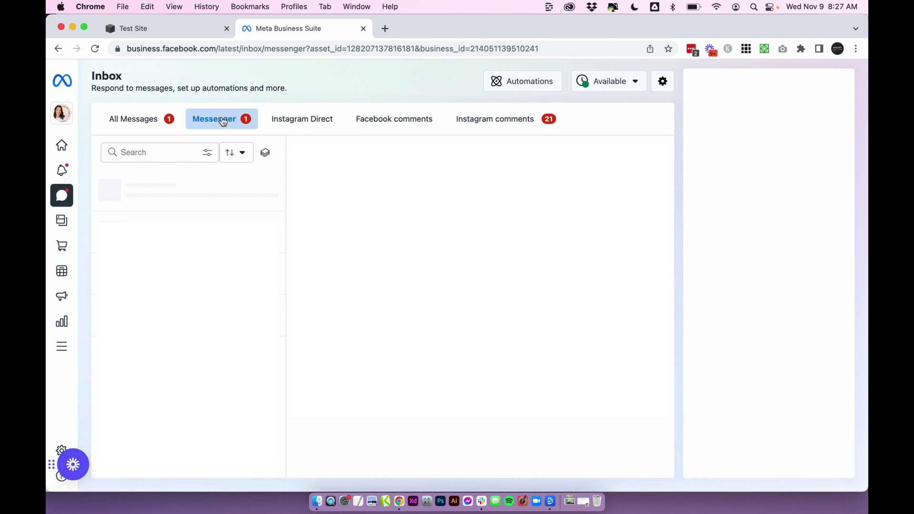